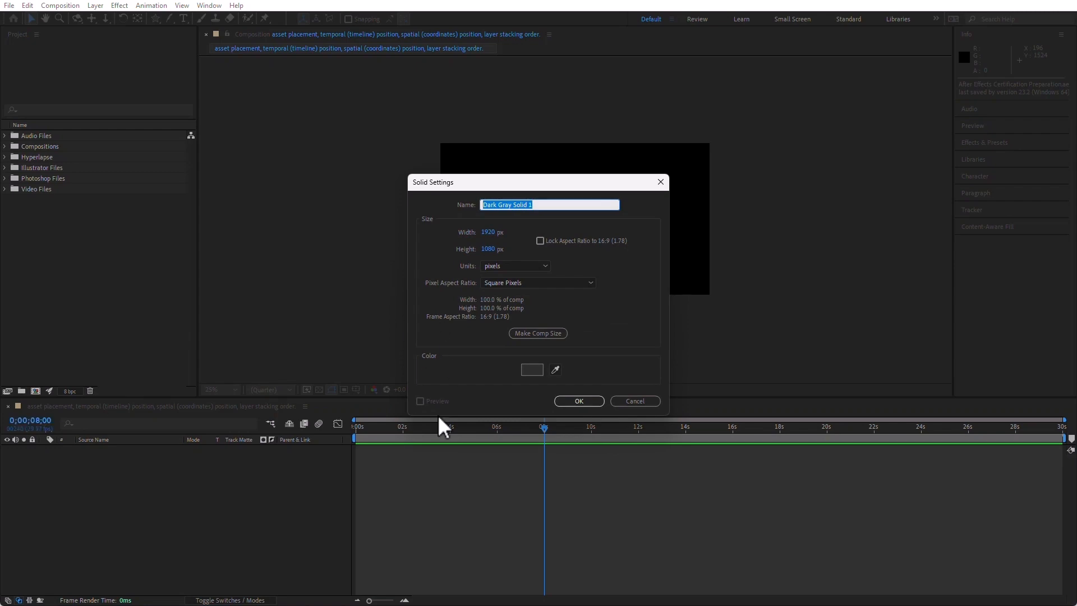
Create a 1920 x 1080 px solid layer coloured red (FF0606) and undo it
{"action": "left_click", "coordinate": [532, 369]}
{"action": "left_click", "coordinate": [544, 232]}
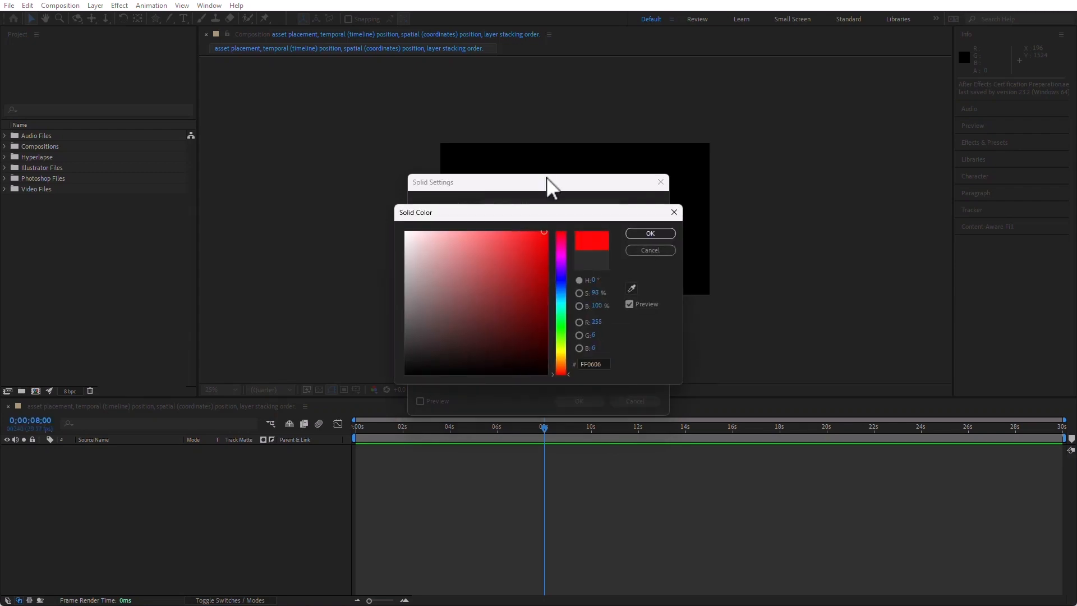
{"action": "left_click", "coordinate": [651, 233]}
{"action": "left_click", "coordinate": [579, 400]}
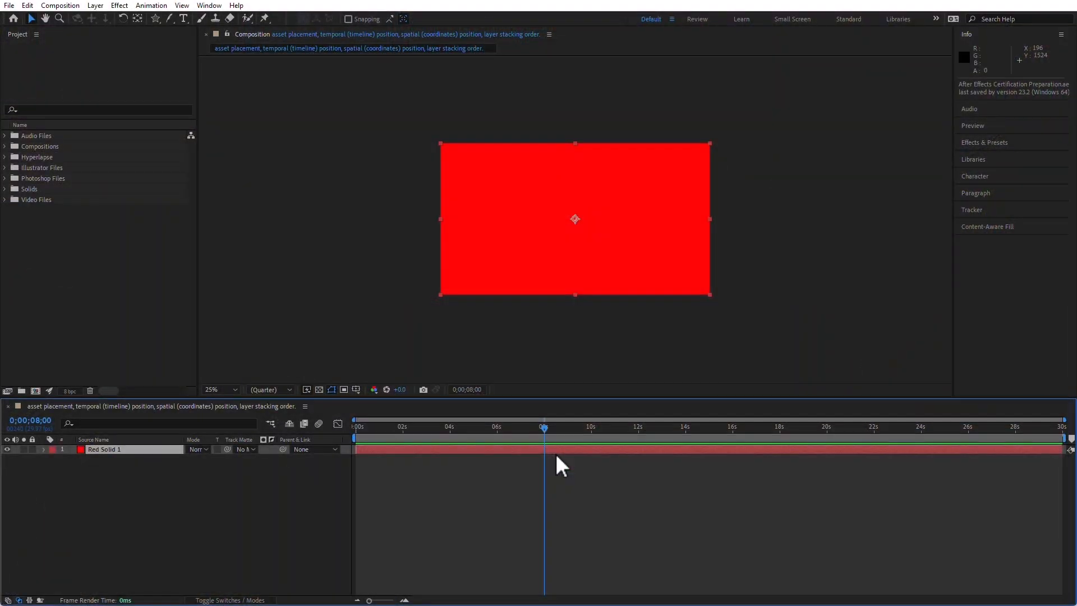
{"action": "key", "text": "ctrl+z"}
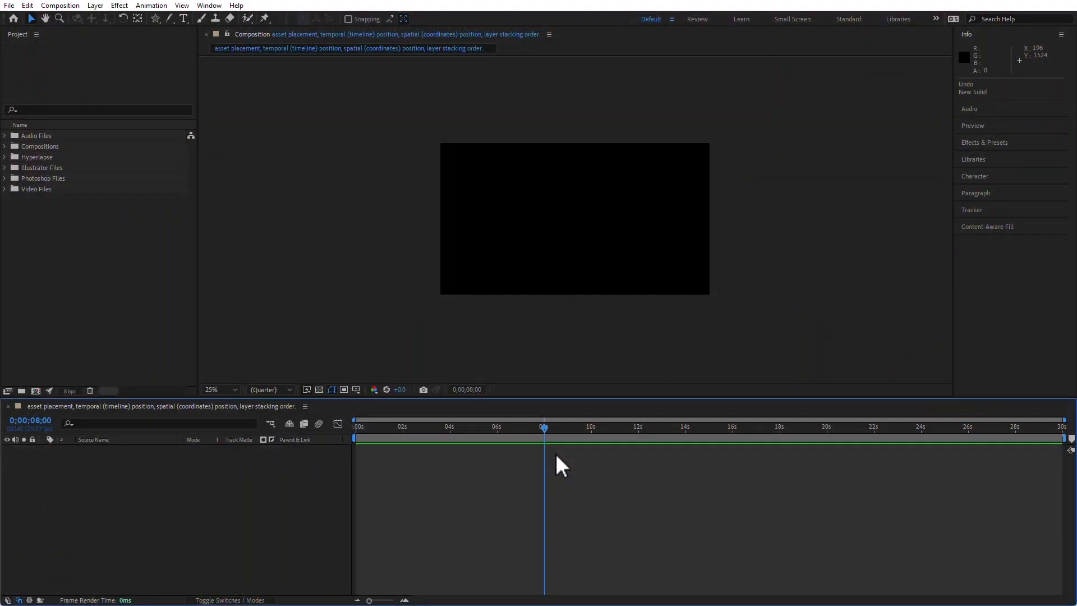
Try adding an empty shape layer and drawing a purple star shape directly in the composition, undoing each one
{"action": "left_click", "coordinate": [95, 7]}
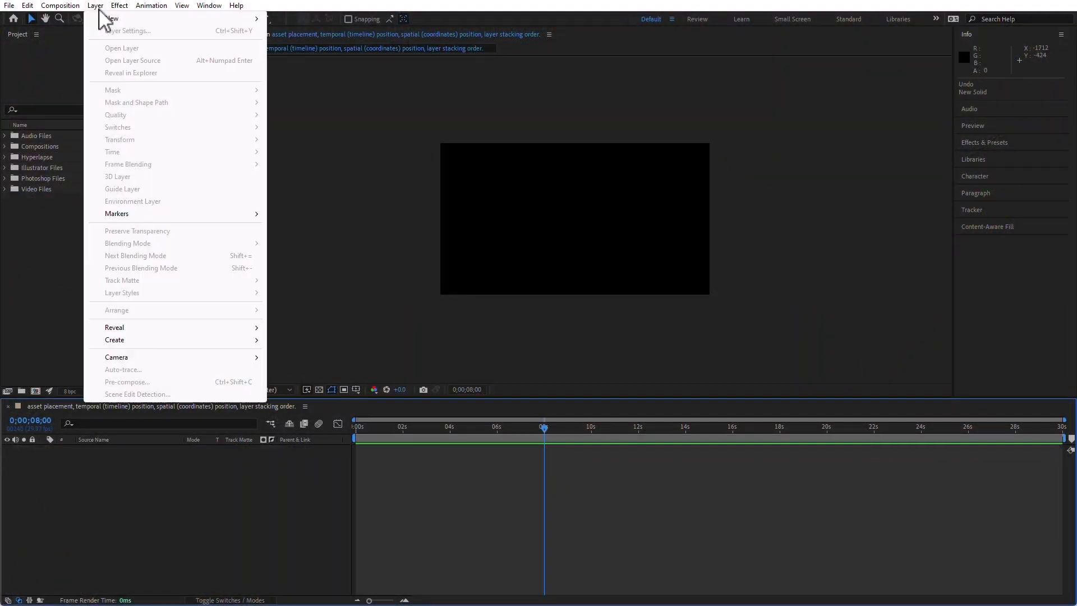
{"action": "mouse_move", "coordinate": [108, 19]}
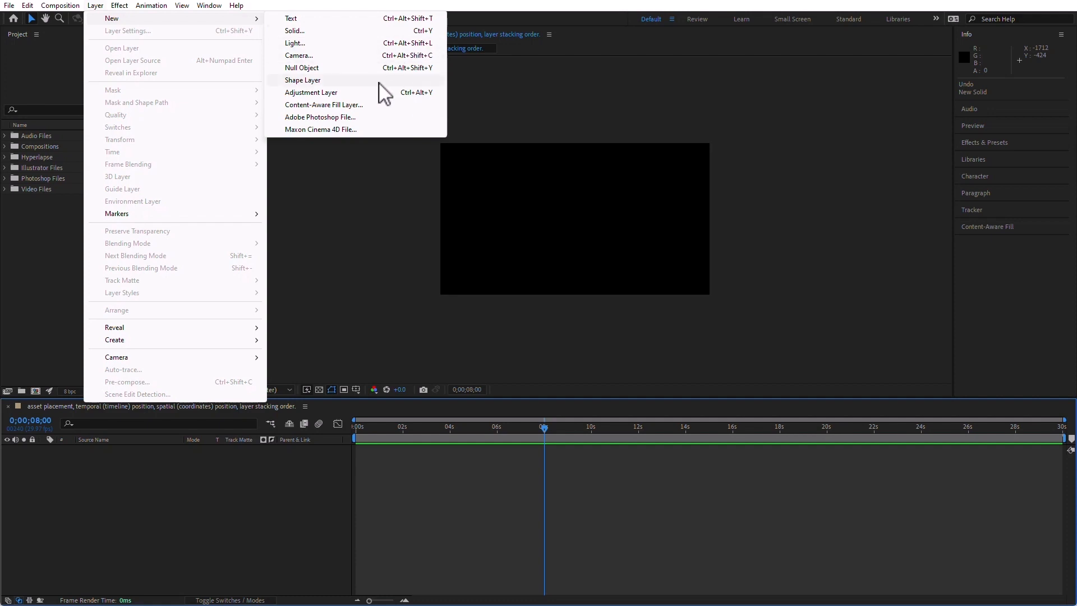
{"action": "left_click", "coordinate": [400, 82]}
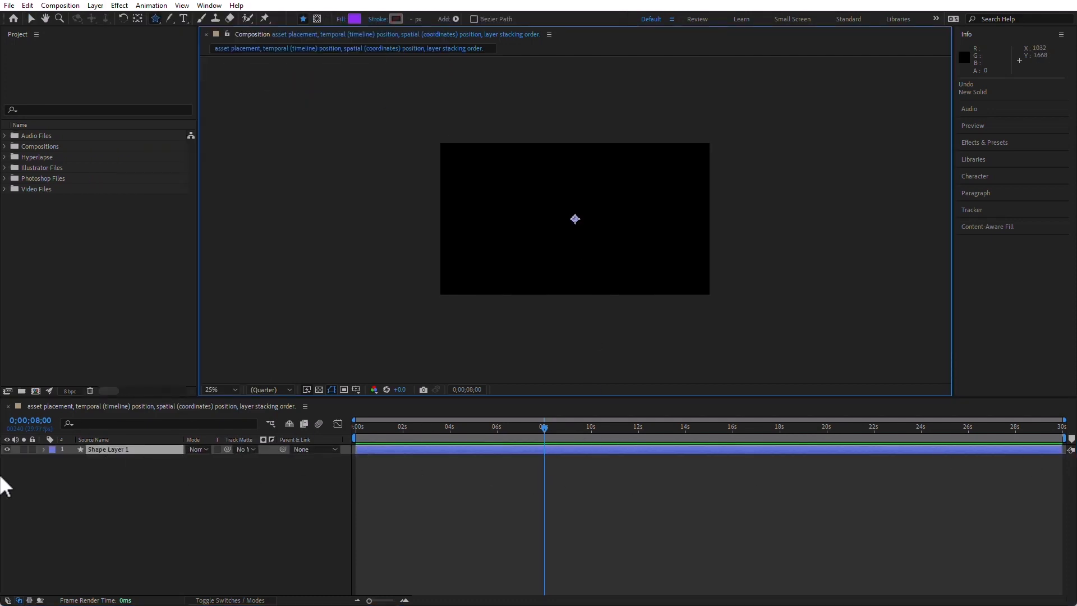
{"action": "key", "text": "ctrl+z"}
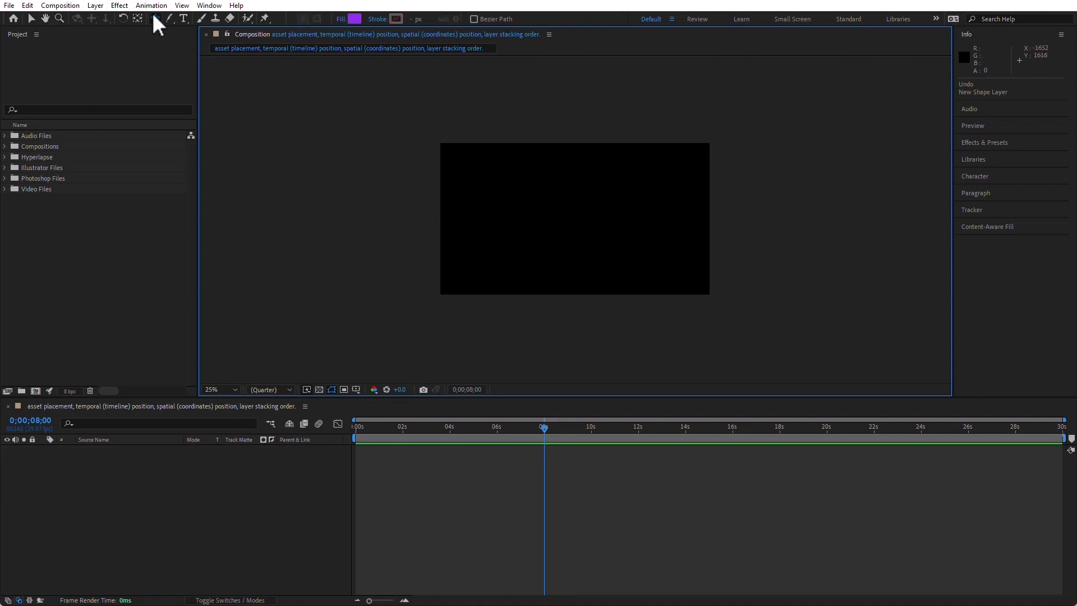
{"action": "left_click_drag", "start_coordinate": [546, 205], "coordinate": [632, 205]}
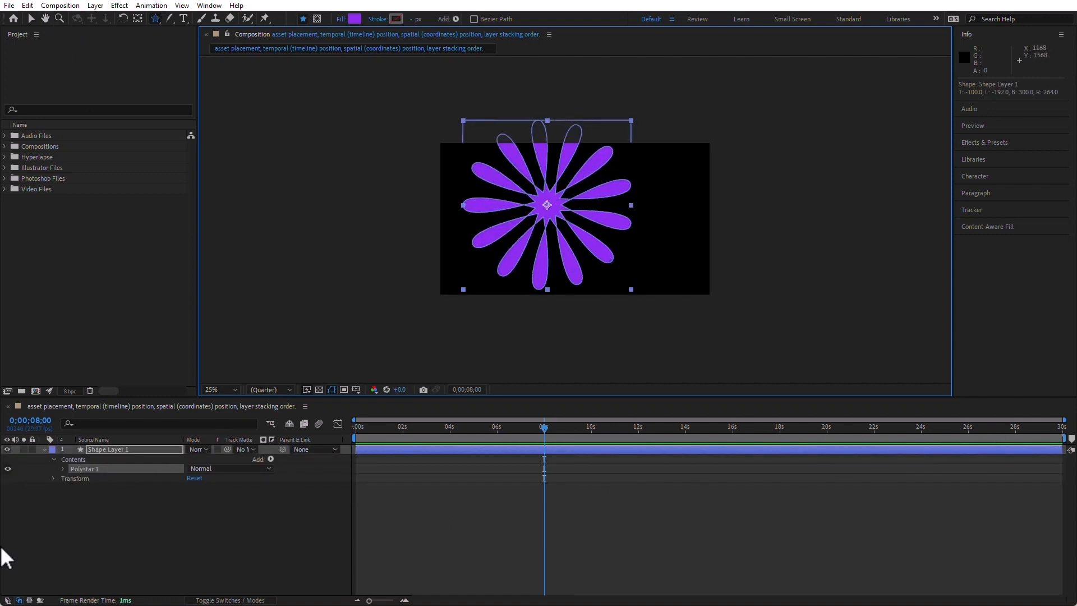
{"action": "key", "text": "ctrl+z"}
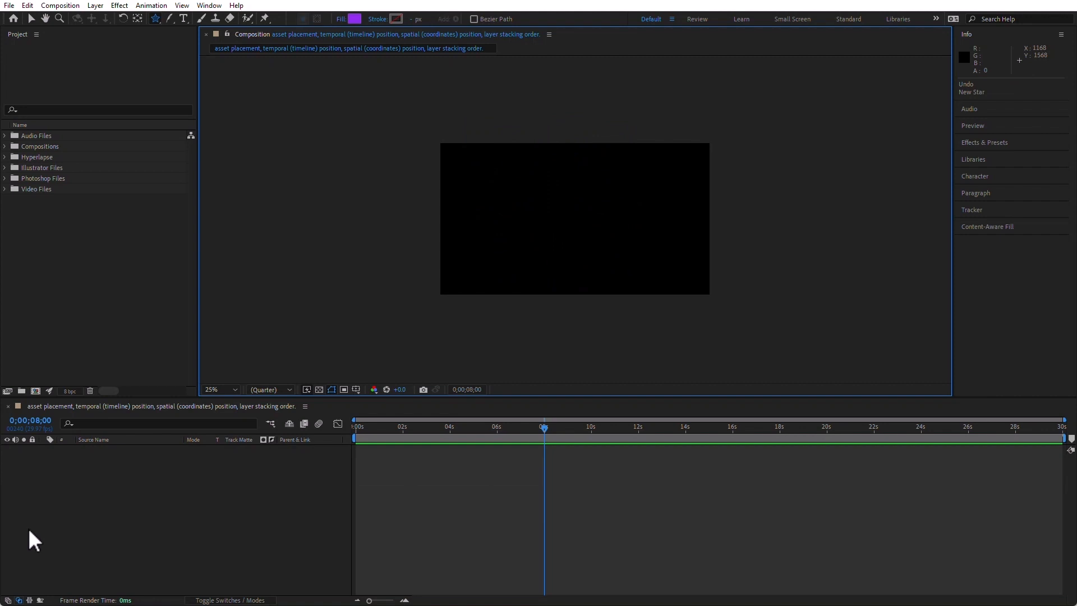
Add a null object layer to the composition
{"action": "left_click", "coordinate": [126, 6]}
{"action": "mouse_move", "coordinate": [98, 8]}
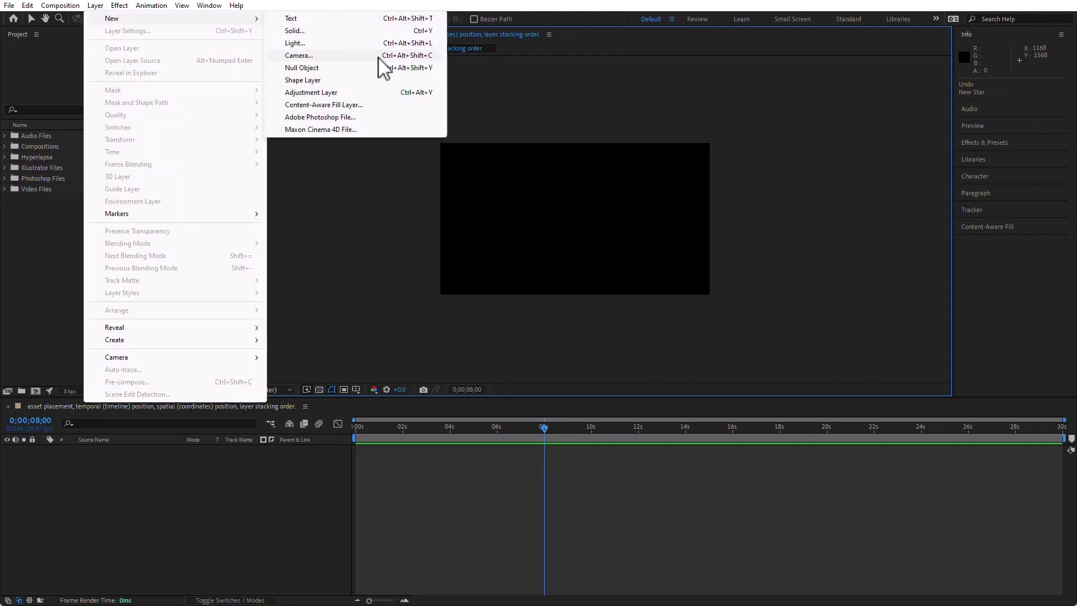
{"action": "left_click", "coordinate": [372, 72]}
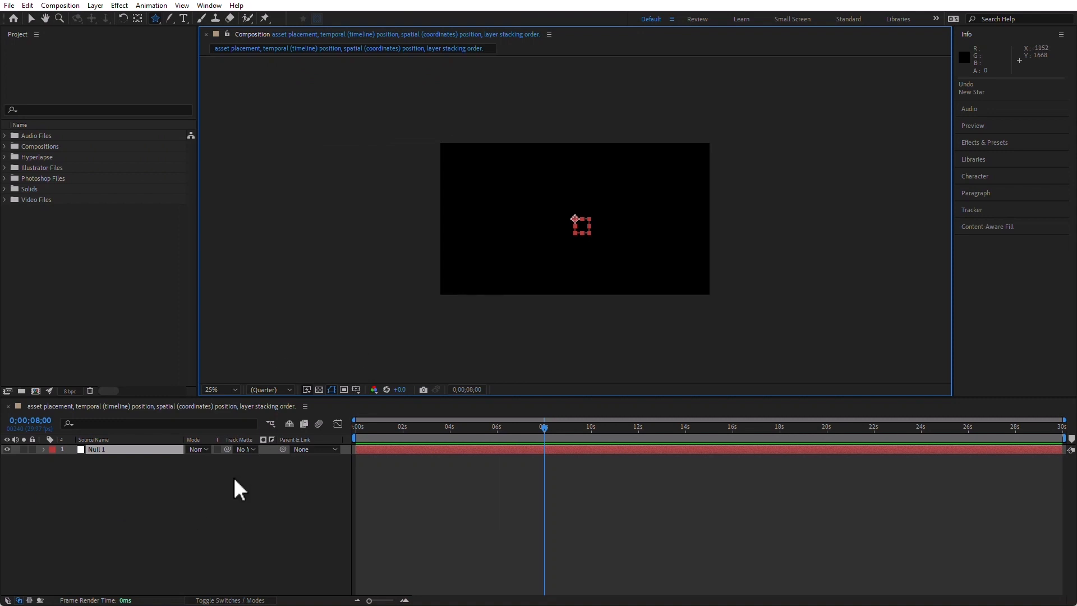
Add a white spot light layer with 100% intensity and a 90° cone angle, and delete it
{"action": "left_click", "coordinate": [96, 7]}
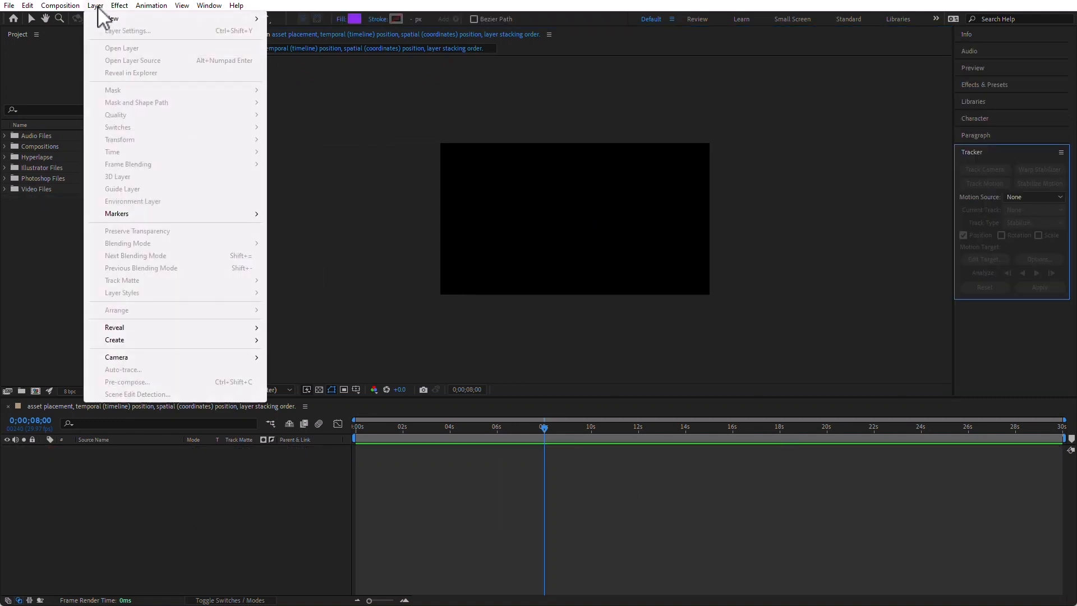
{"action": "mouse_move", "coordinate": [103, 22]}
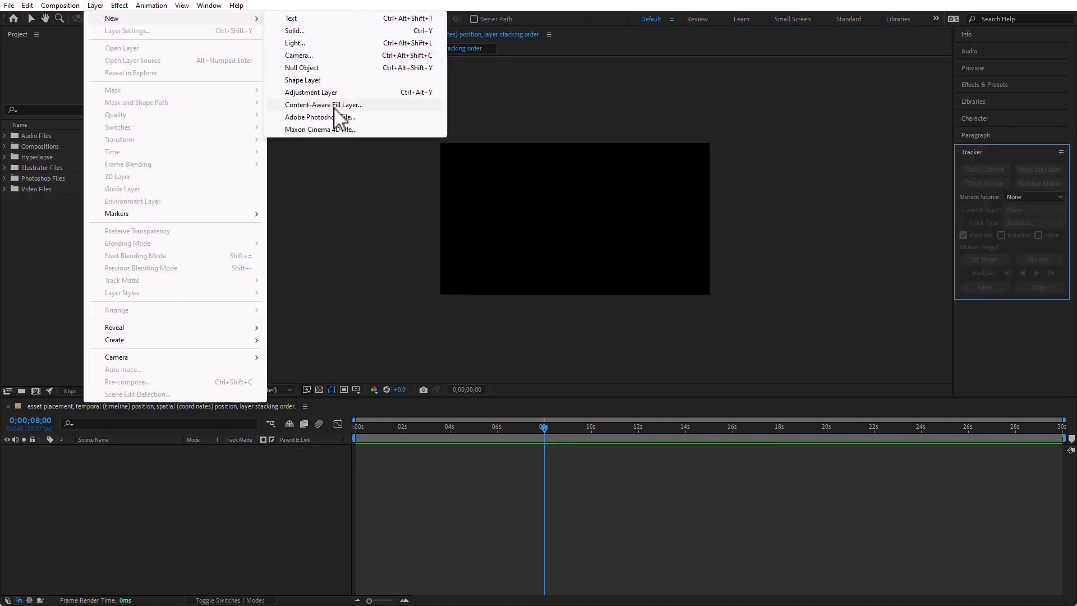
{"action": "left_click", "coordinate": [326, 43]}
{"action": "left_click", "coordinate": [550, 436]}
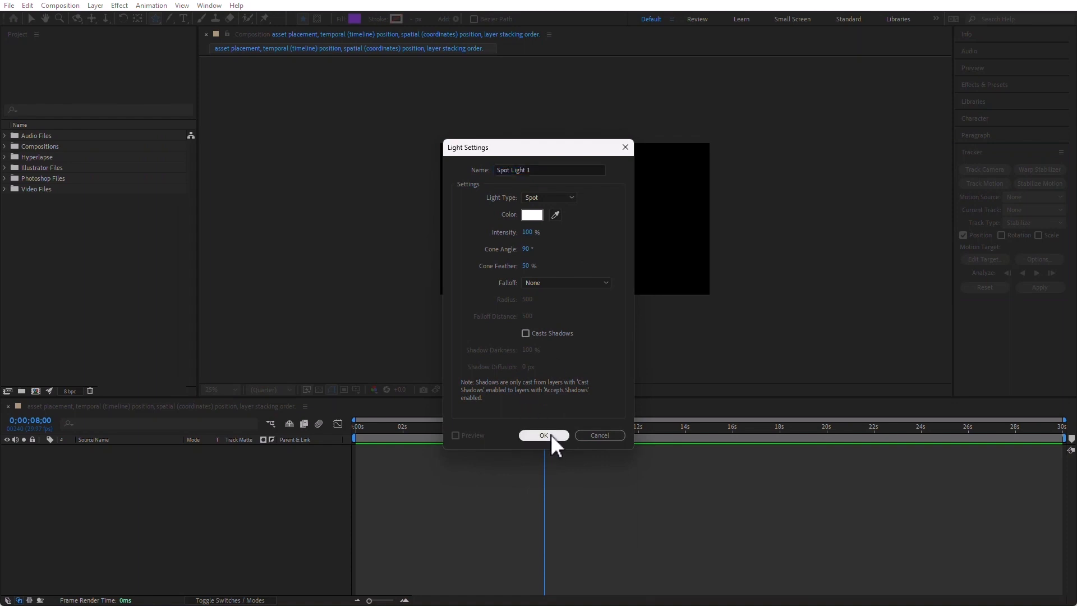
{"action": "left_click", "coordinate": [638, 346]}
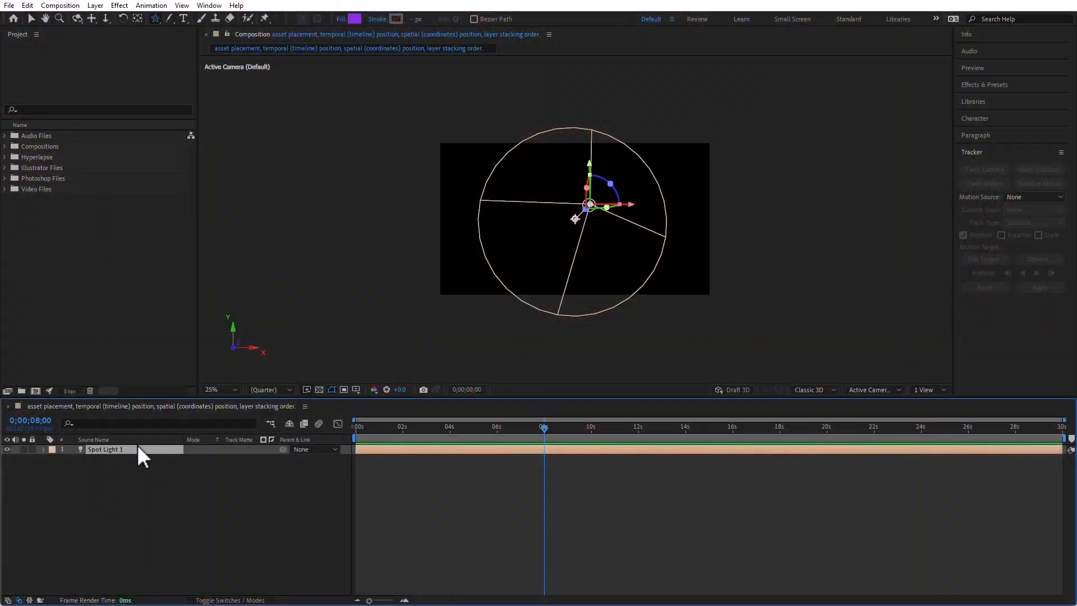
{"action": "key", "text": "Delete"}
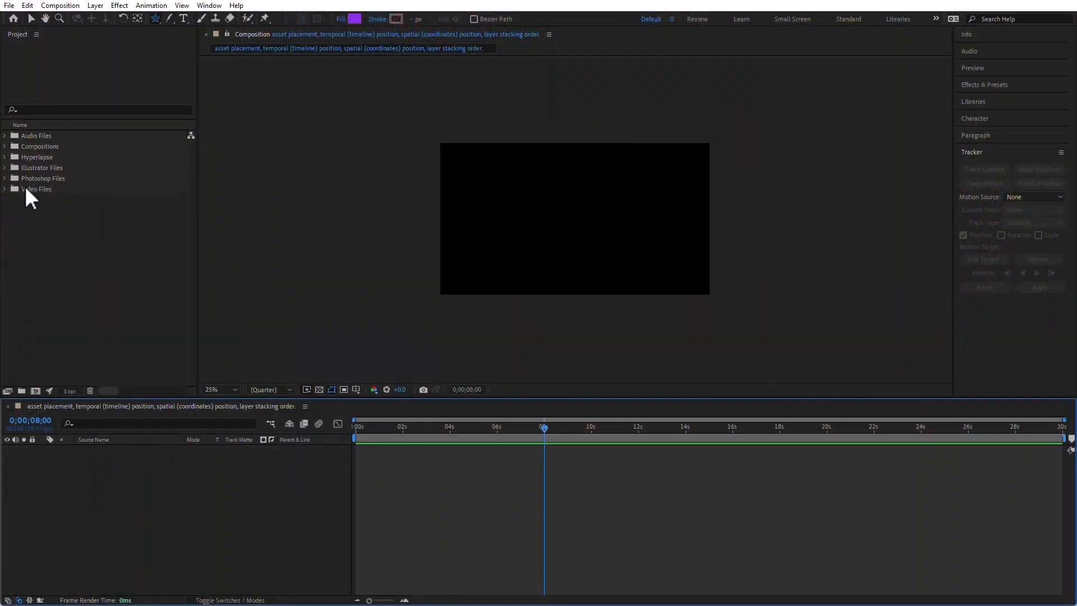
Add branch_and_Leaves.mp4 from the Video Files folder at the composition's start, scrub to 0;00;09;09, and delete the layer
{"action": "left_click", "coordinate": [4, 189]}
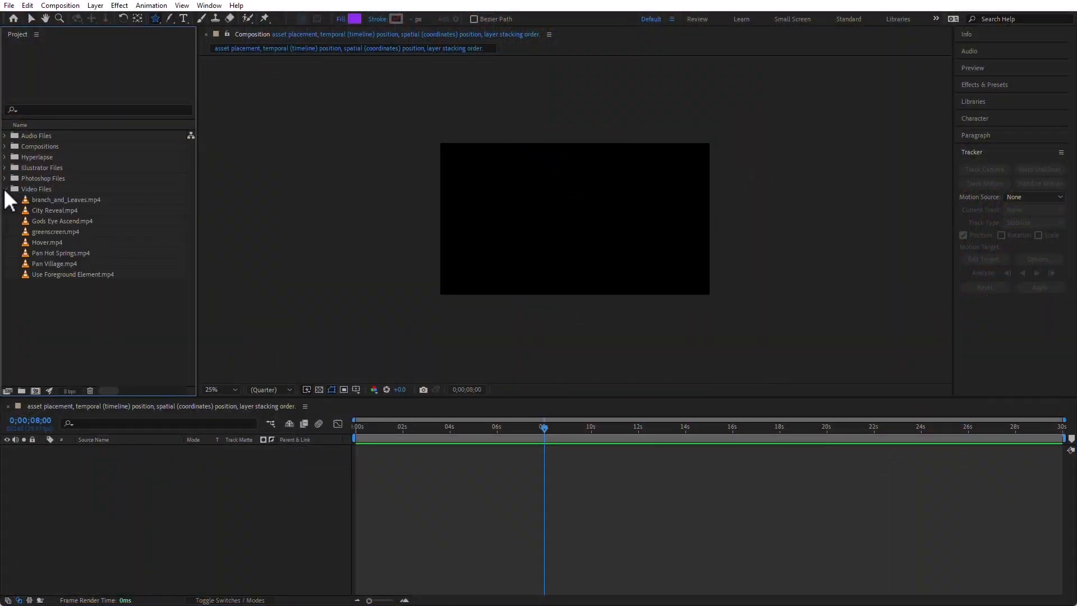
{"action": "left_click_drag", "start_coordinate": [30, 201], "coordinate": [220, 538]}
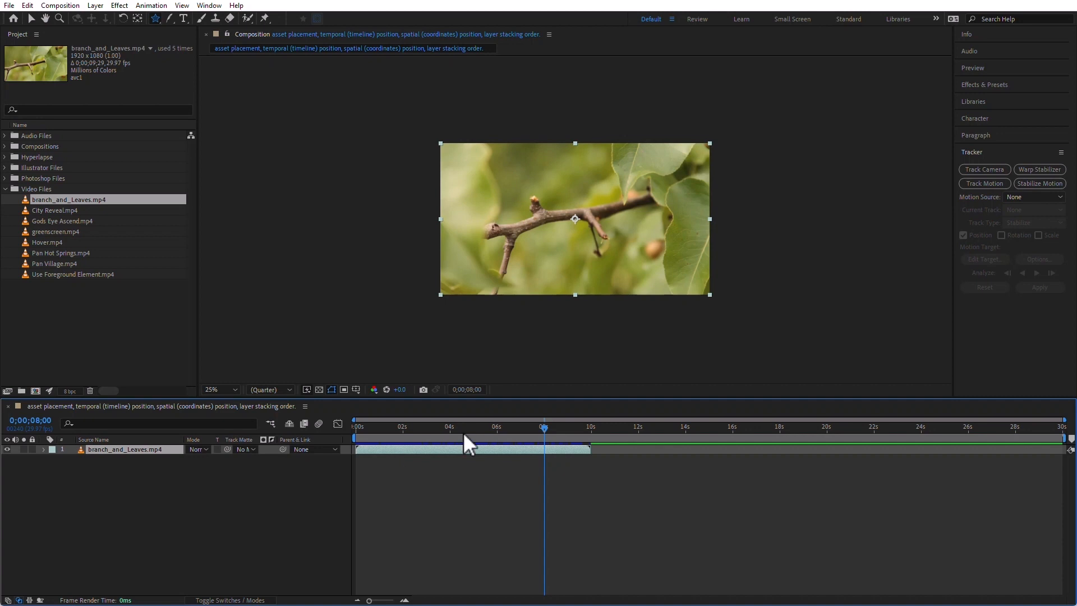
{"action": "left_click_drag", "start_coordinate": [542, 435], "coordinate": [577, 436]}
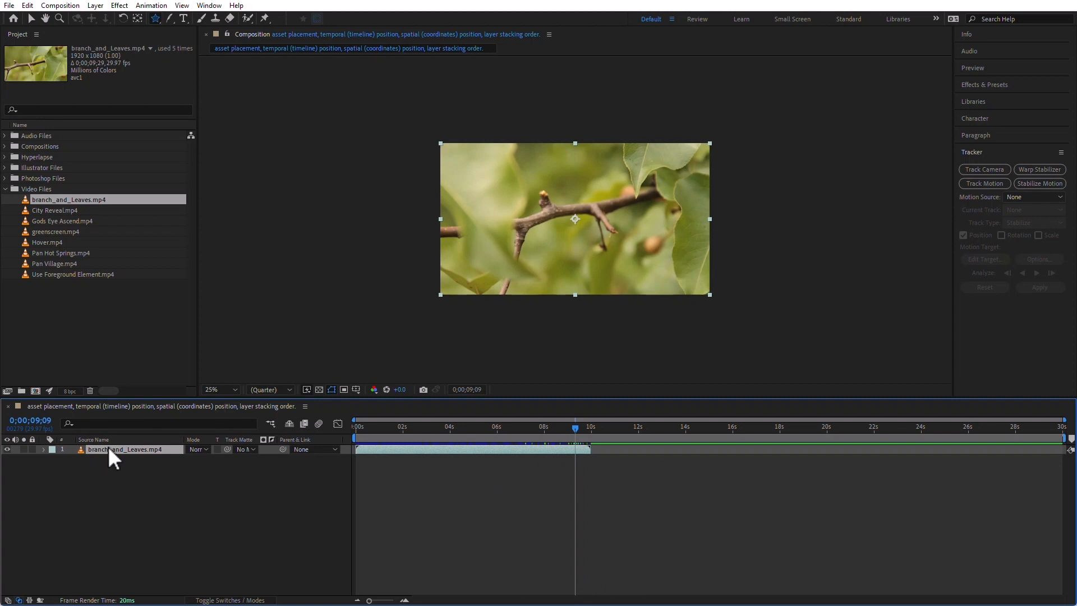
{"action": "key", "text": "Delete"}
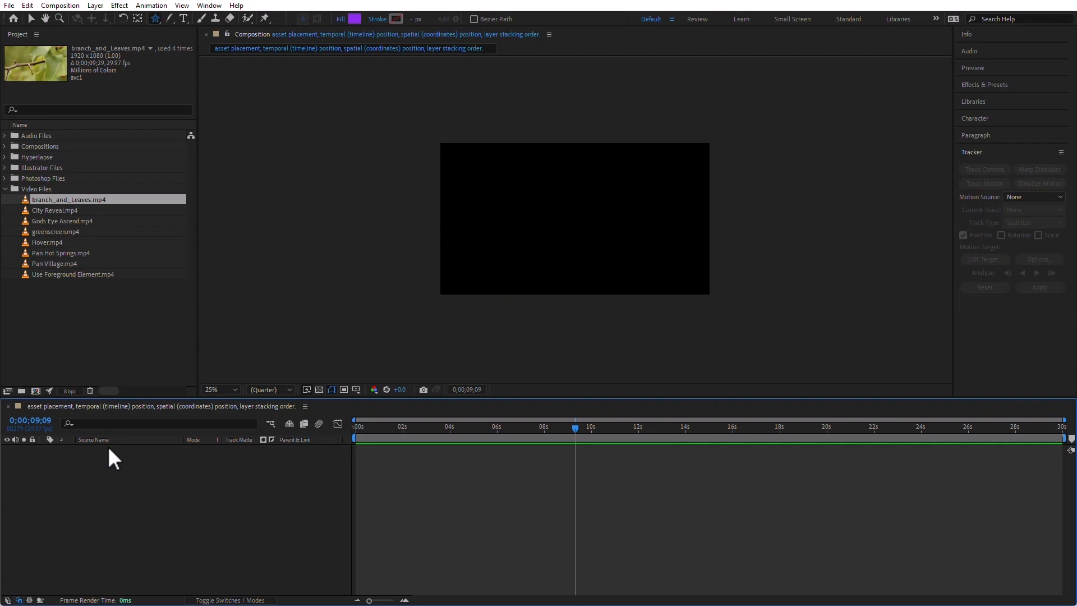
Set the current time to 0;00;08;00, place branch_and_Leaves.mp4 so it starts there, and delete the layer
{"action": "left_click", "coordinate": [33, 421]}
{"action": "type", "text": "800"}
{"action": "key", "text": "Return"}
{"action": "mouse_move", "coordinate": [25, 199]}
{"action": "left_mouse_down"}
{"action": "mouse_move", "coordinate": [115, 465]}
{"action": "mouse_move", "coordinate": [263, 511]}
{"action": "mouse_move", "coordinate": [485, 508]}
{"action": "mouse_move", "coordinate": [423, 498]}
{"action": "mouse_move", "coordinate": [453, 492]}
{"action": "mouse_move", "coordinate": [425, 488]}
{"action": "mouse_move", "coordinate": [544, 481]}
{"action": "left_mouse_up"}
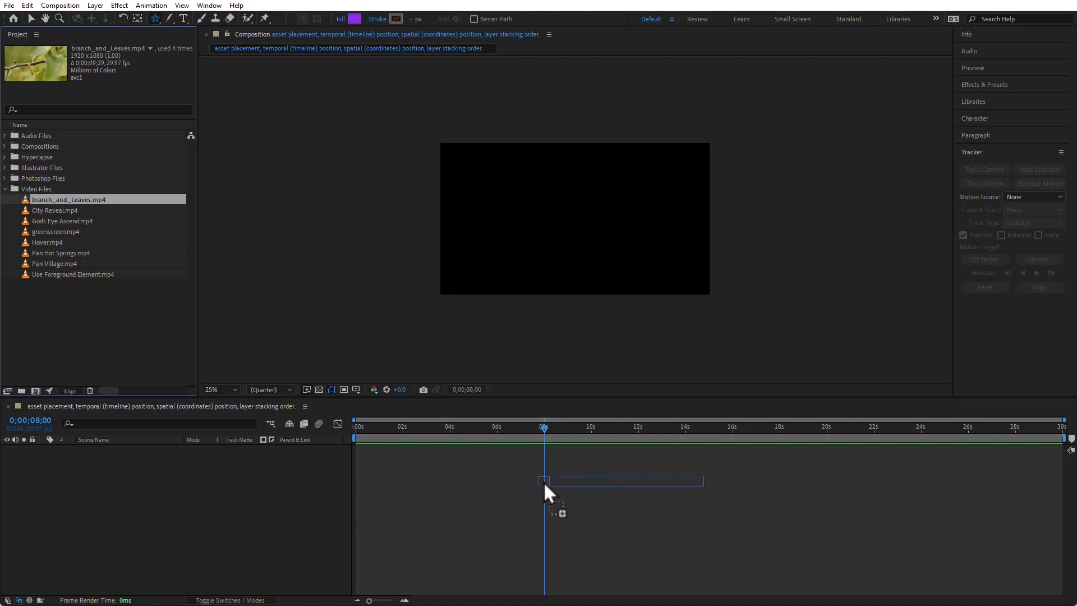
{"action": "left_click_drag", "start_coordinate": [543, 481], "coordinate": [543, 481]}
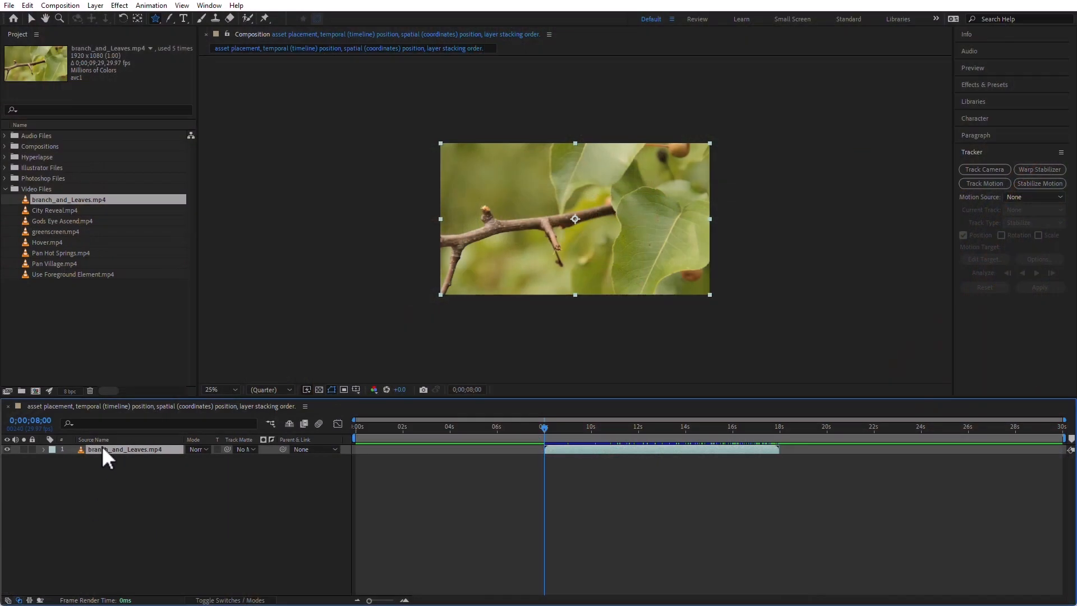
{"action": "key", "text": "Delete"}
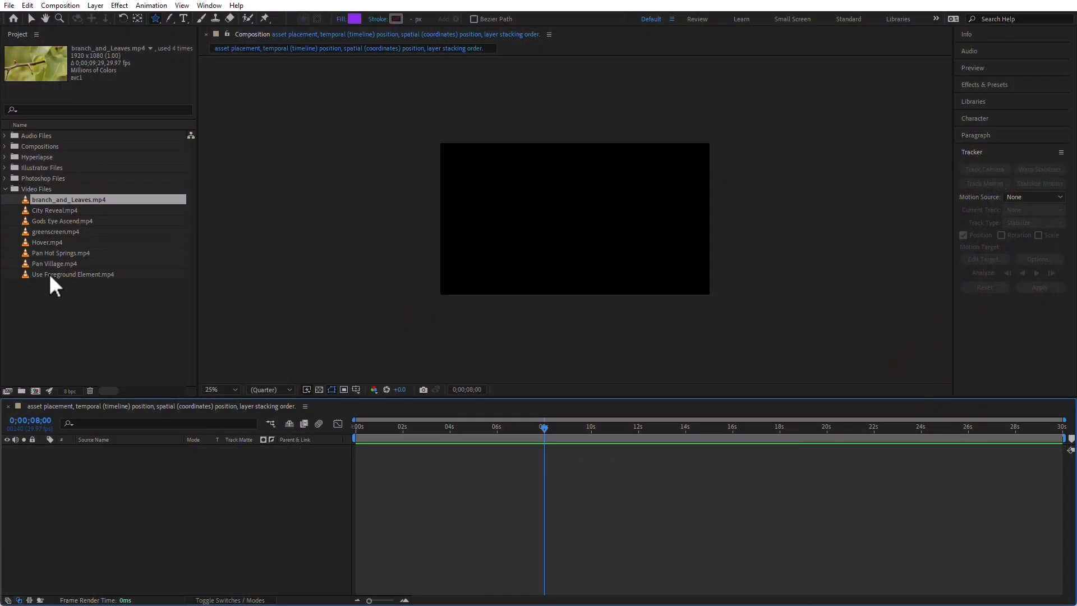
Add all eight Video Files clips as layers and align their in points to 0;00;08;00, and again to 0;00;03;00
{"action": "left_click", "coordinate": [49, 274], "text": "shift"}
{"action": "left_click_drag", "start_coordinate": [51, 218], "coordinate": [115, 494]}
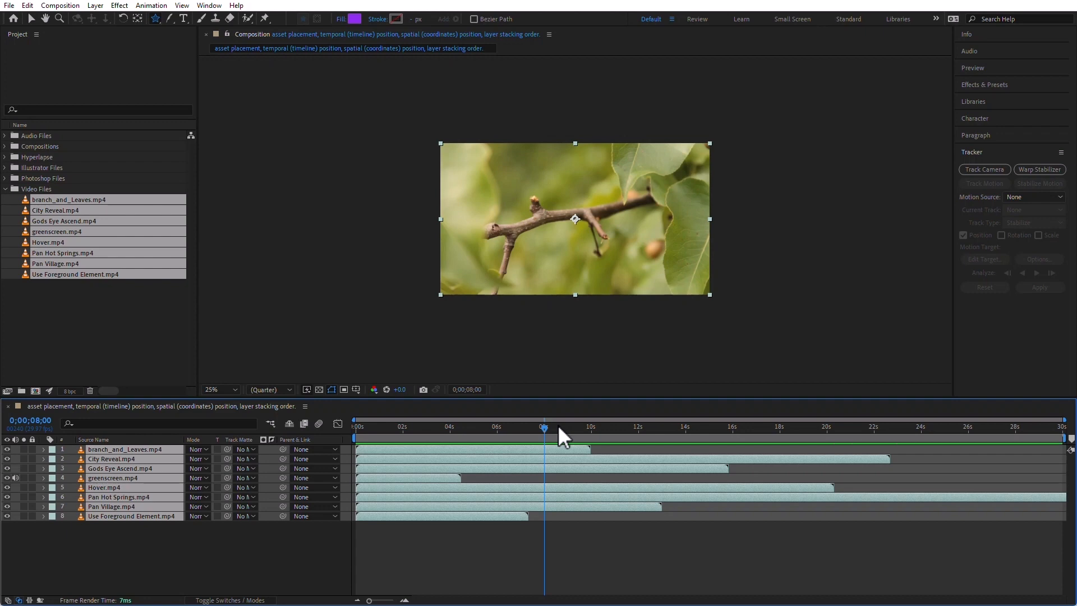
{"action": "key", "text": "bracketleft"}
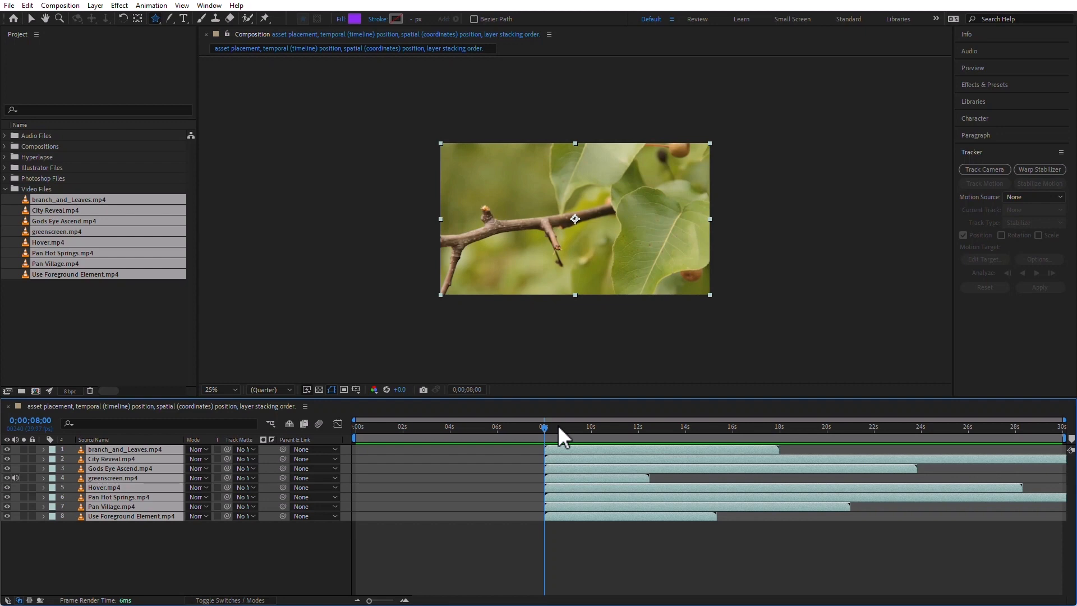
{"action": "left_click", "coordinate": [427, 427]}
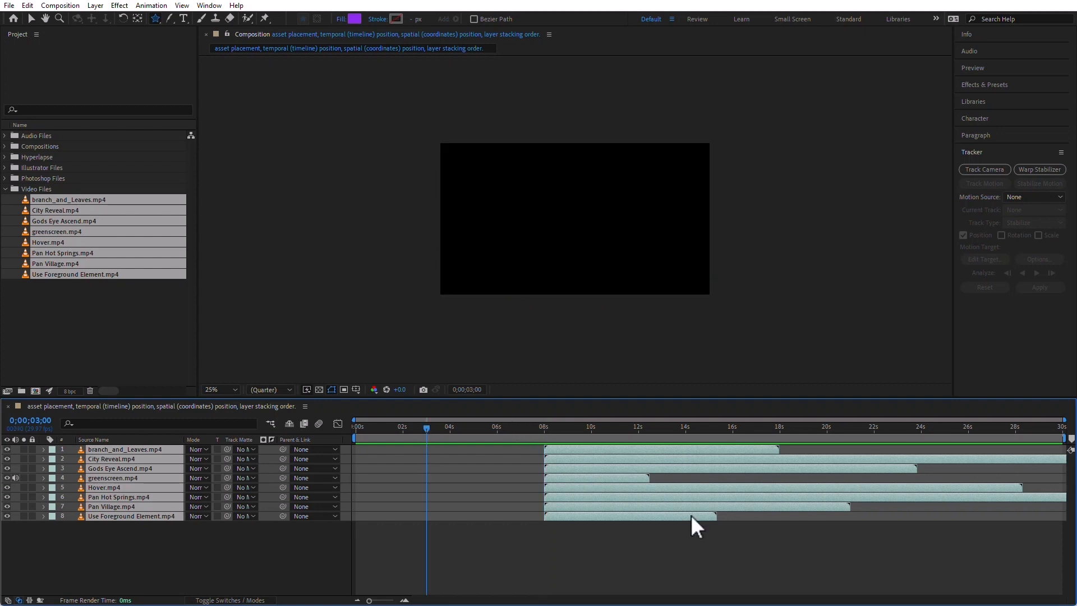
{"action": "key", "text": "bracketleft"}
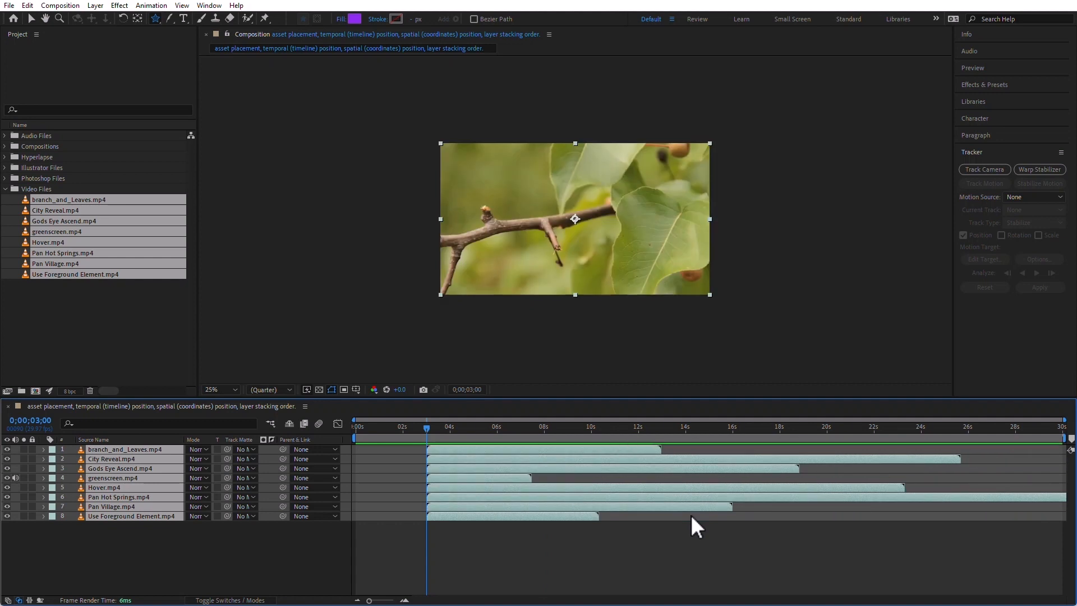
Align the out points of all eight layers to 0;00;19;14 and delete the layers
{"action": "left_click", "coordinate": [815, 426]}
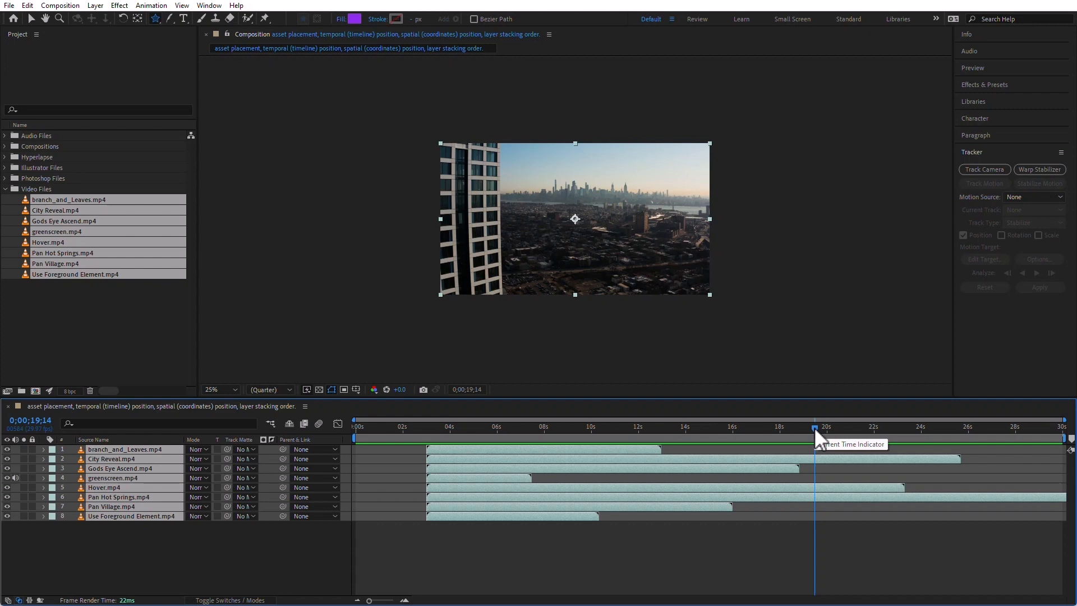
{"action": "key", "text": "bracketright"}
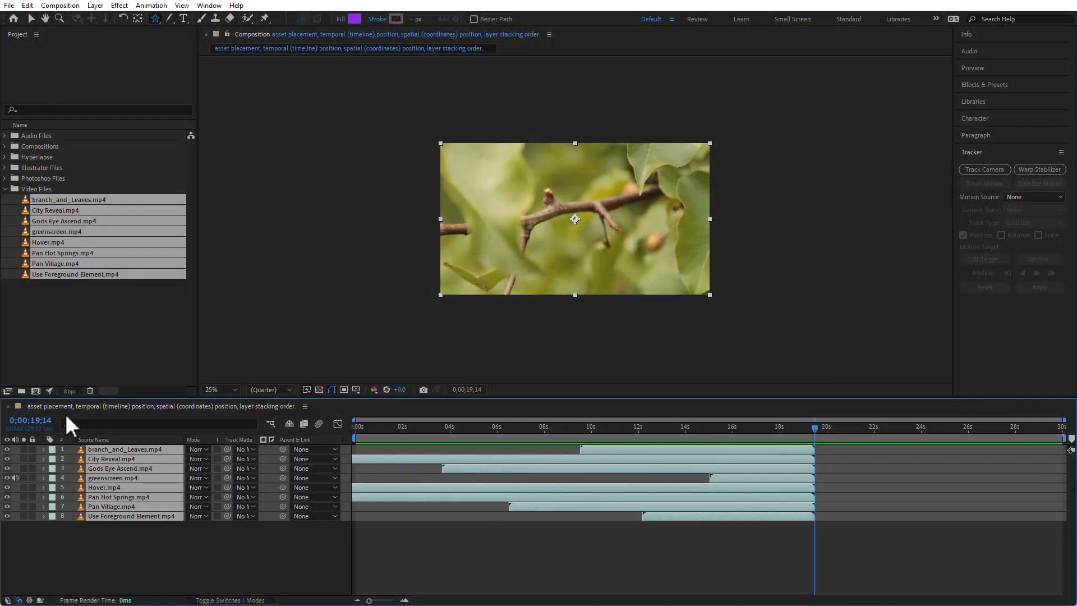
{"action": "key", "text": "Delete"}
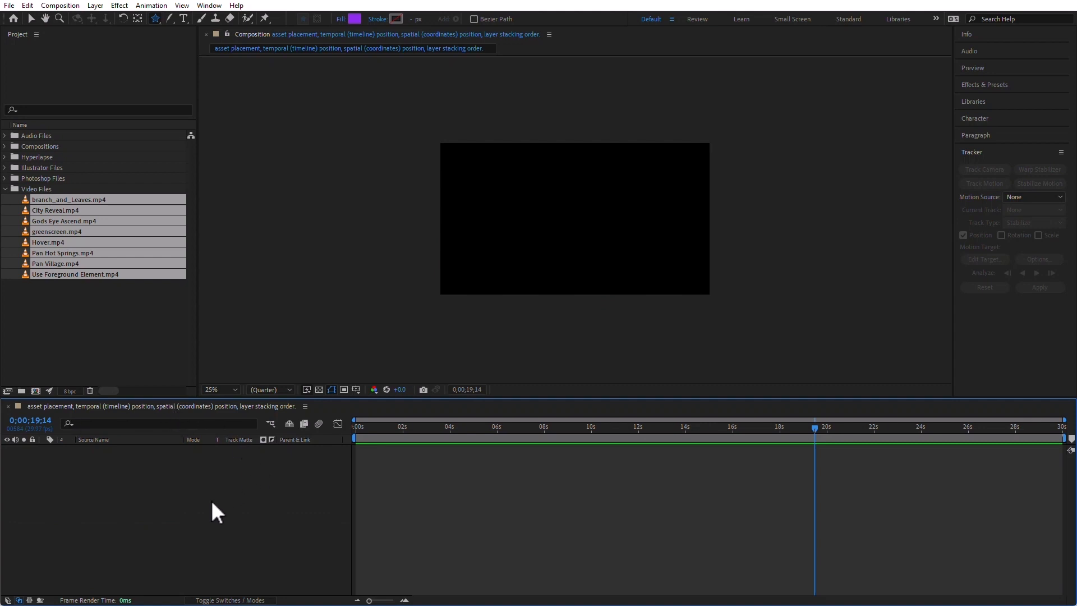
Set the current time to 0;00;03;15 and place Pan Hot Springs.mp4 on the timeline so it starts there
{"action": "left_click", "coordinate": [92, 327]}
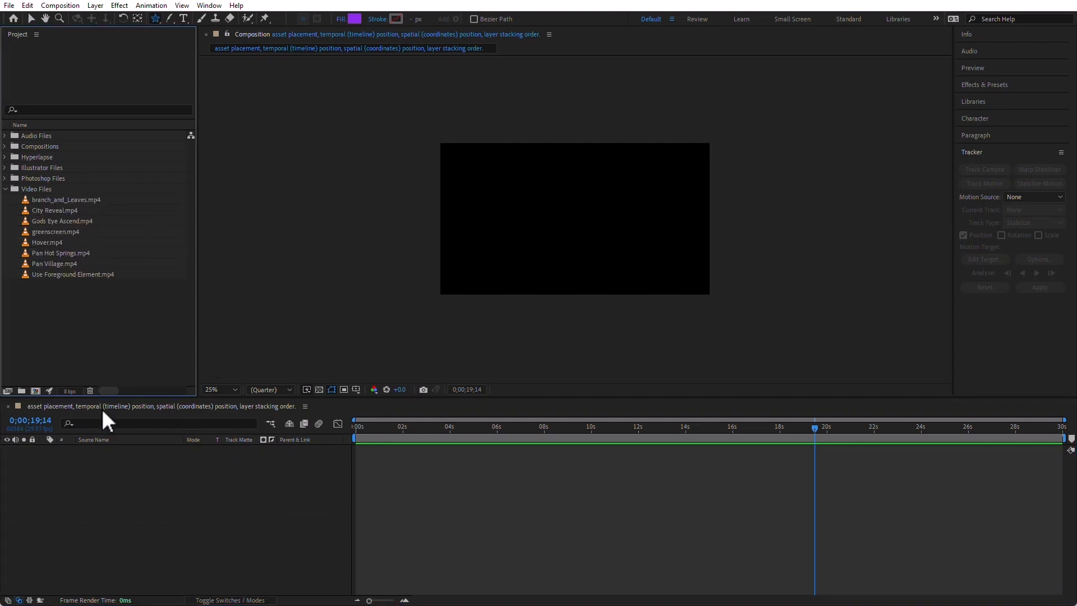
{"action": "left_click", "coordinate": [31, 421]}
{"action": "type", "text": "315"}
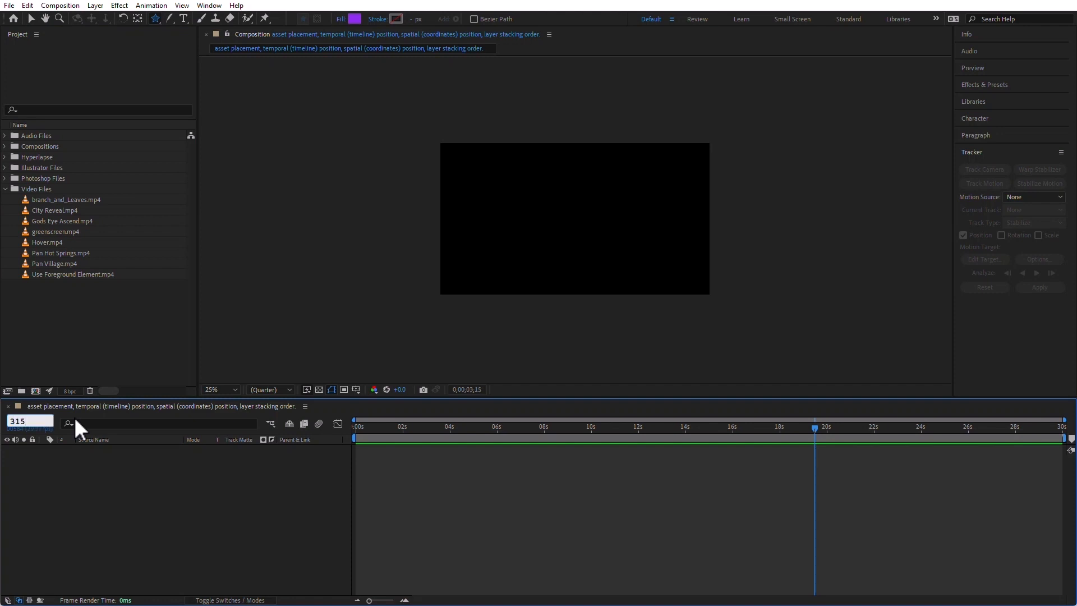
{"action": "key", "text": "Return"}
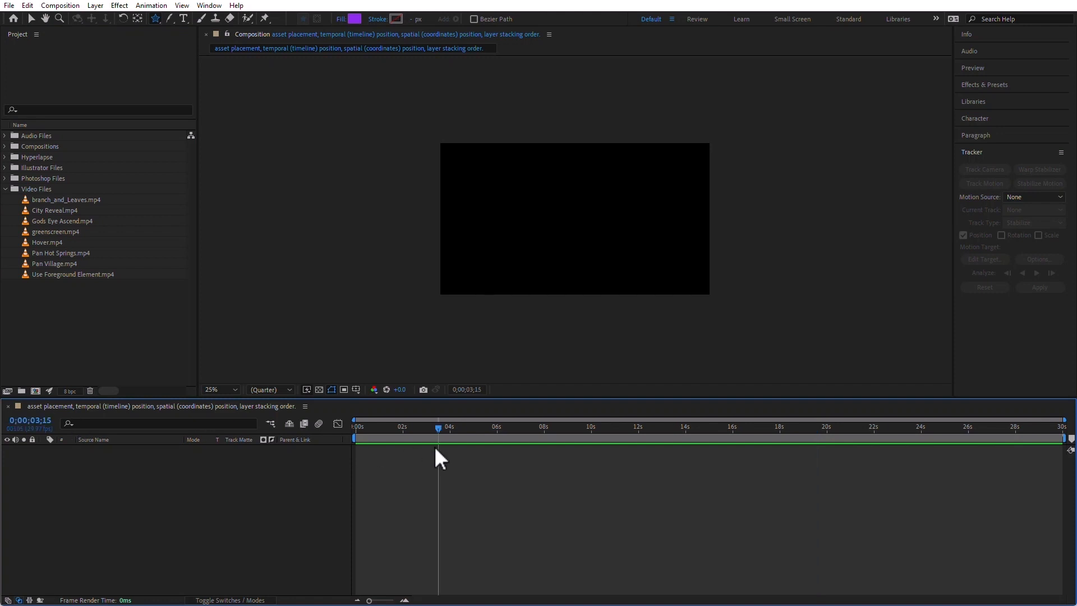
{"action": "left_click_drag", "start_coordinate": [26, 254], "coordinate": [448, 502]}
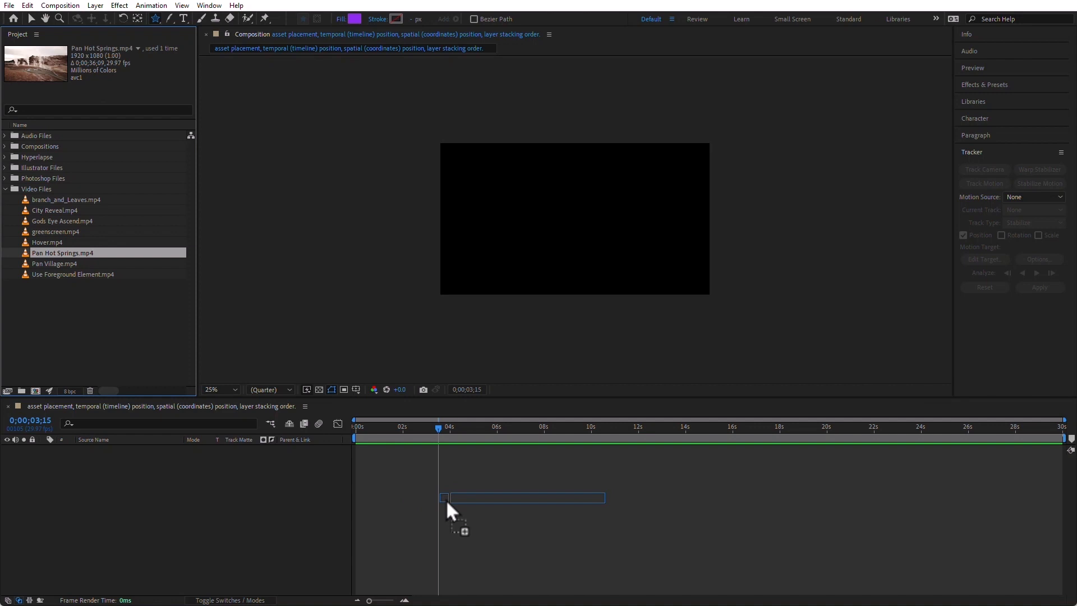
{"action": "left_click_drag", "start_coordinate": [447, 502], "coordinate": [447, 502]}
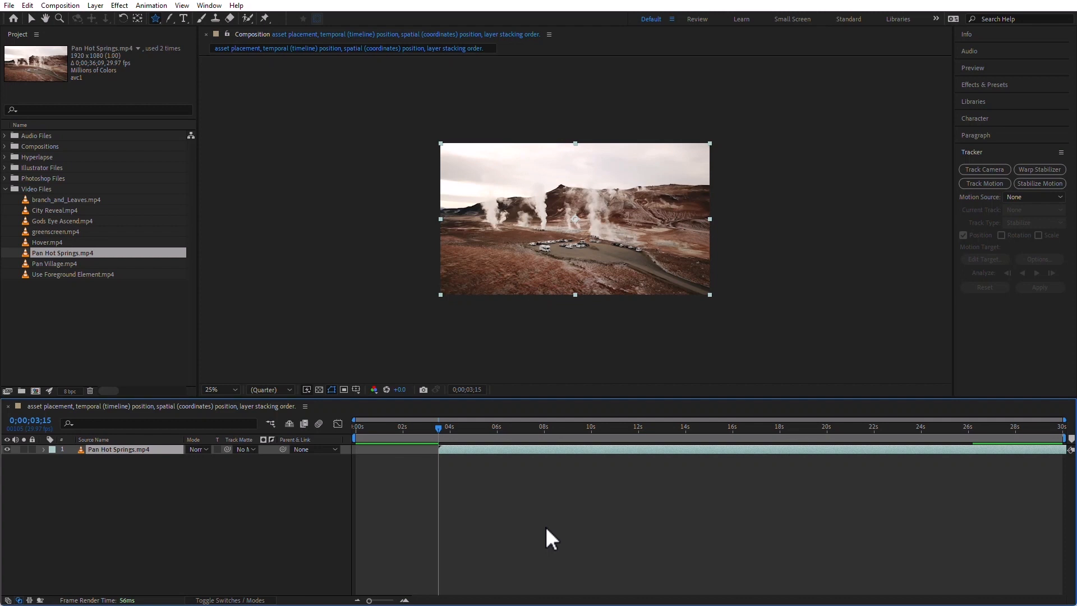
Replace the Pan Hot Springs.mp4 layer with Hover.mp4 and align the new layer's in point to 0;00;04;02
{"action": "key", "text": "Delete"}
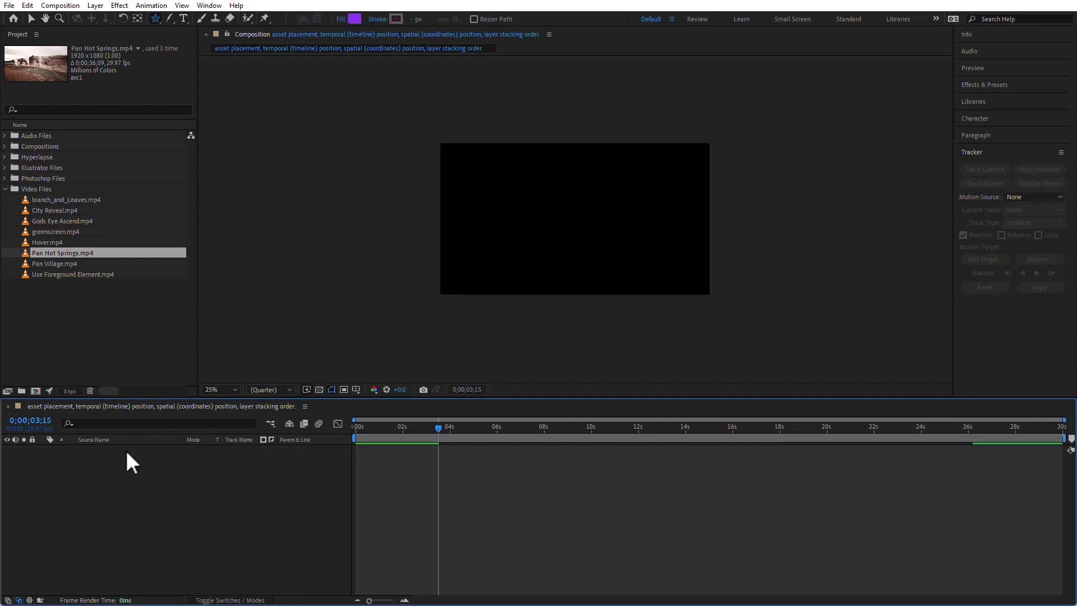
{"action": "left_click_drag", "start_coordinate": [19, 240], "coordinate": [238, 543]}
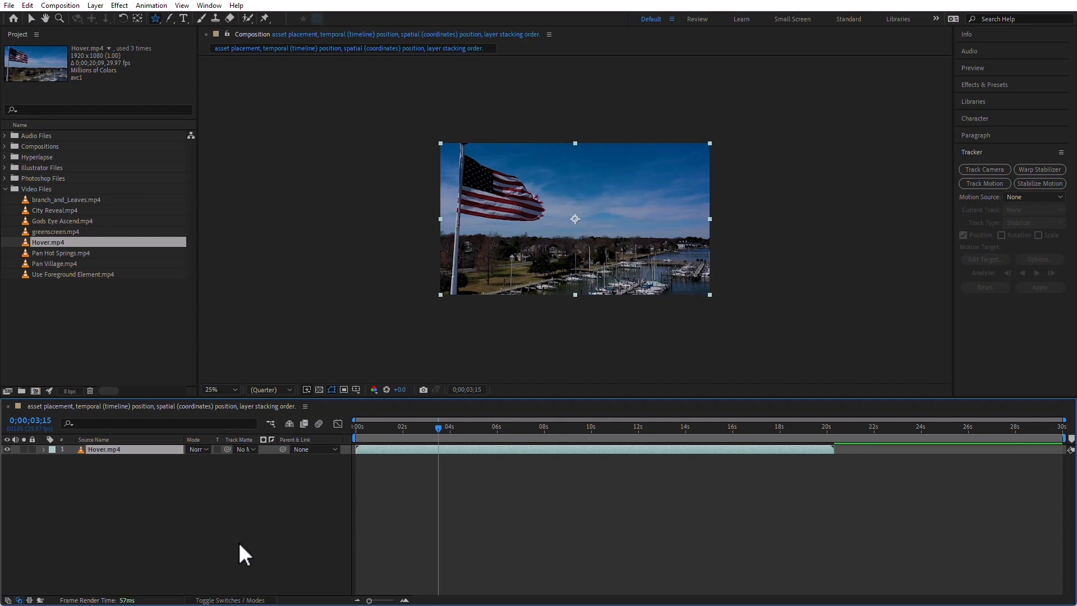
{"action": "left_click", "coordinate": [45, 420]}
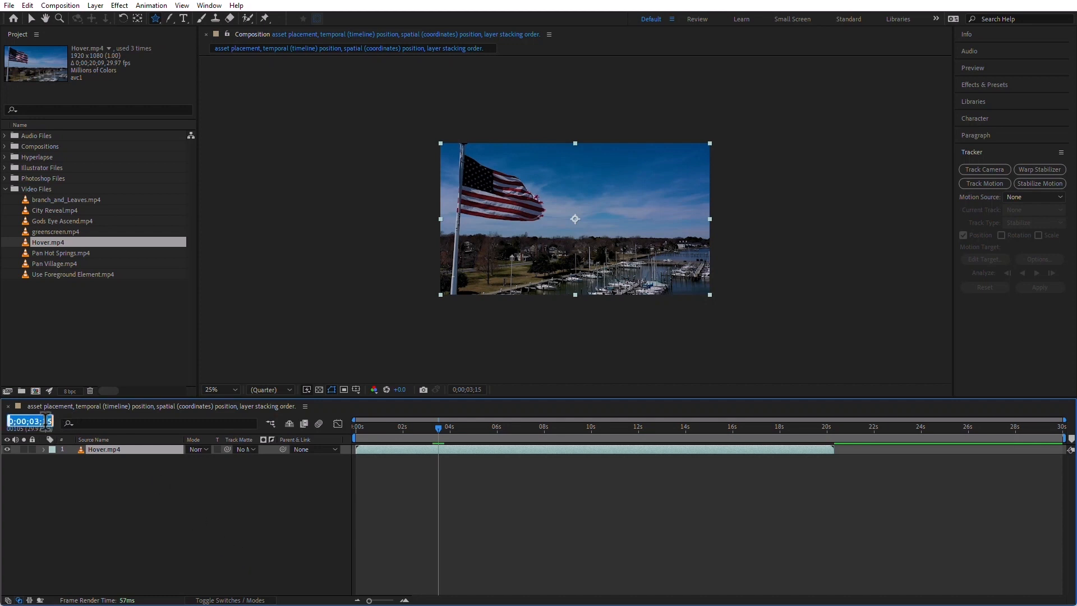
{"action": "type", "text": "402"}
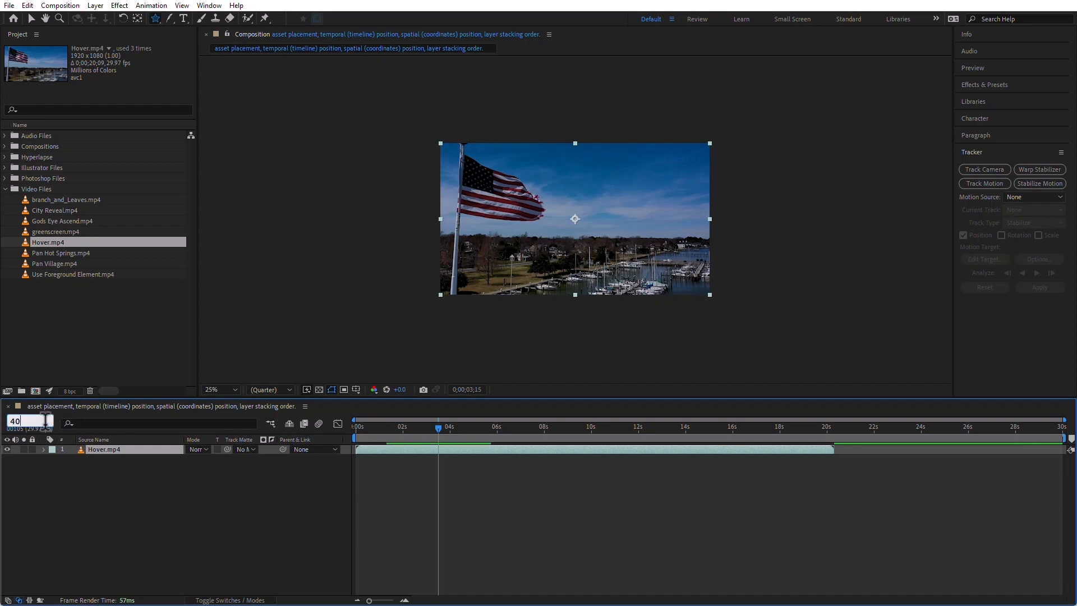
{"action": "key", "text": "Return"}
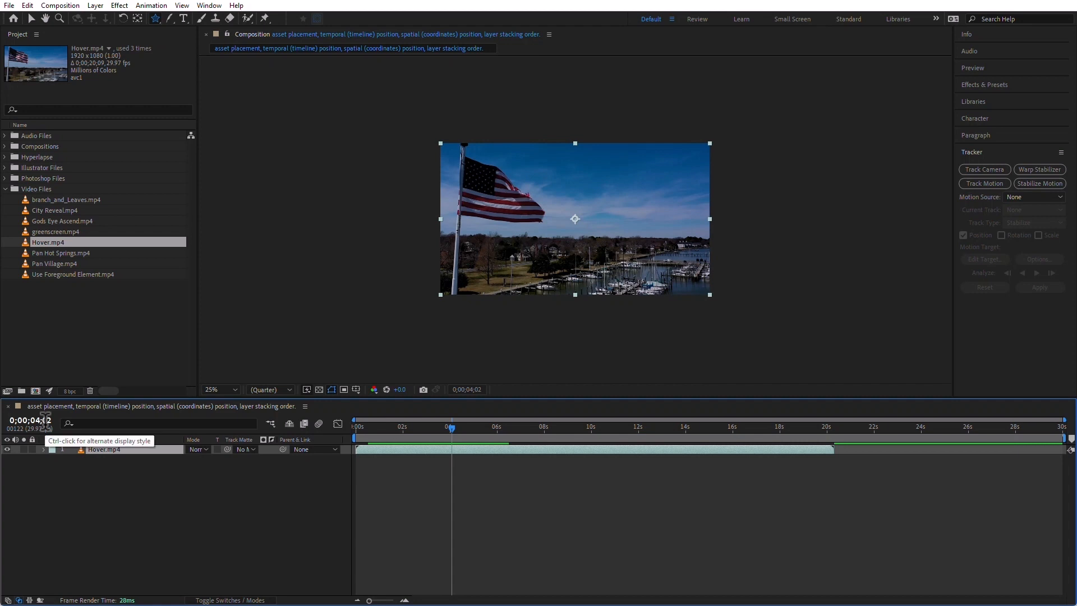
{"action": "left_click", "coordinate": [82, 484]}
{"action": "left_click", "coordinate": [108, 451]}
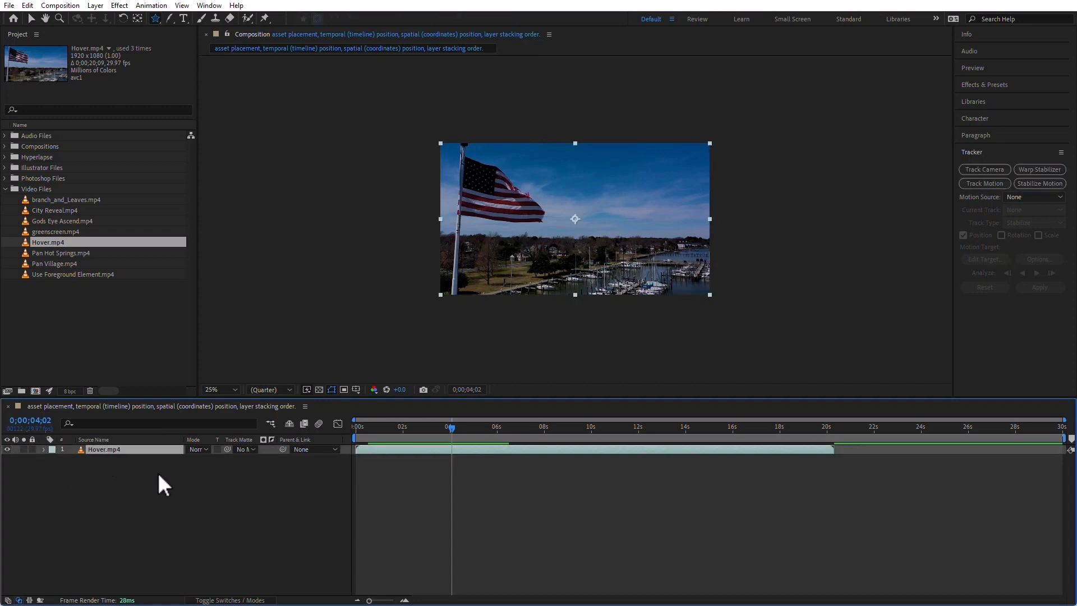
{"action": "key", "text": "bracketleft"}
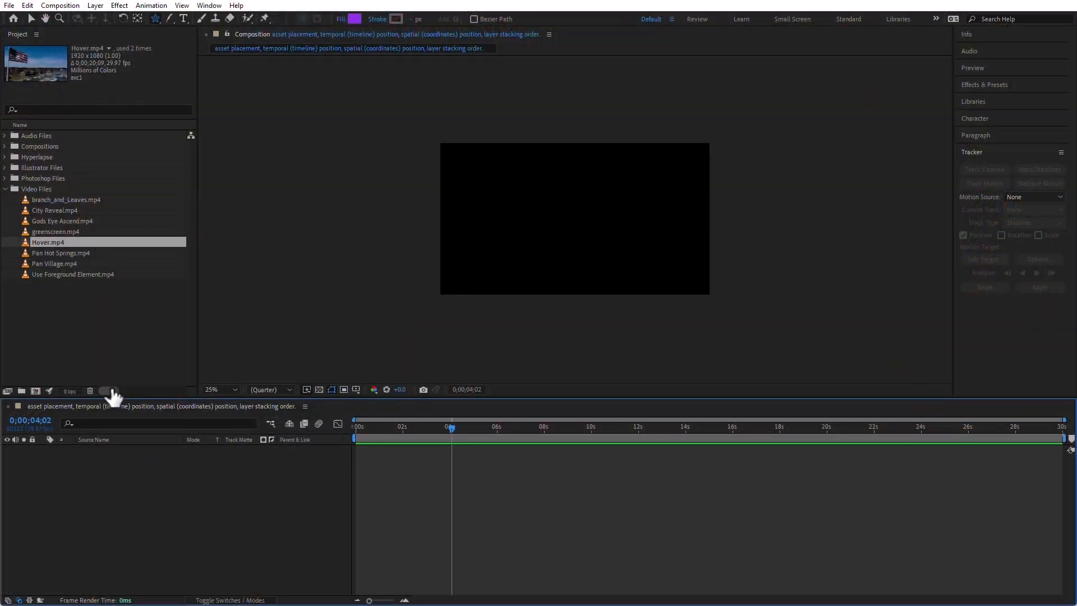
Add all Video Files clips except greenscreen.mp4 as layers and trim their out points at 0;00;06;27
{"action": "left_click_drag", "start_coordinate": [70, 307], "coordinate": [33, 202]}
{"action": "left_click", "coordinate": [27, 232], "text": "ctrl"}
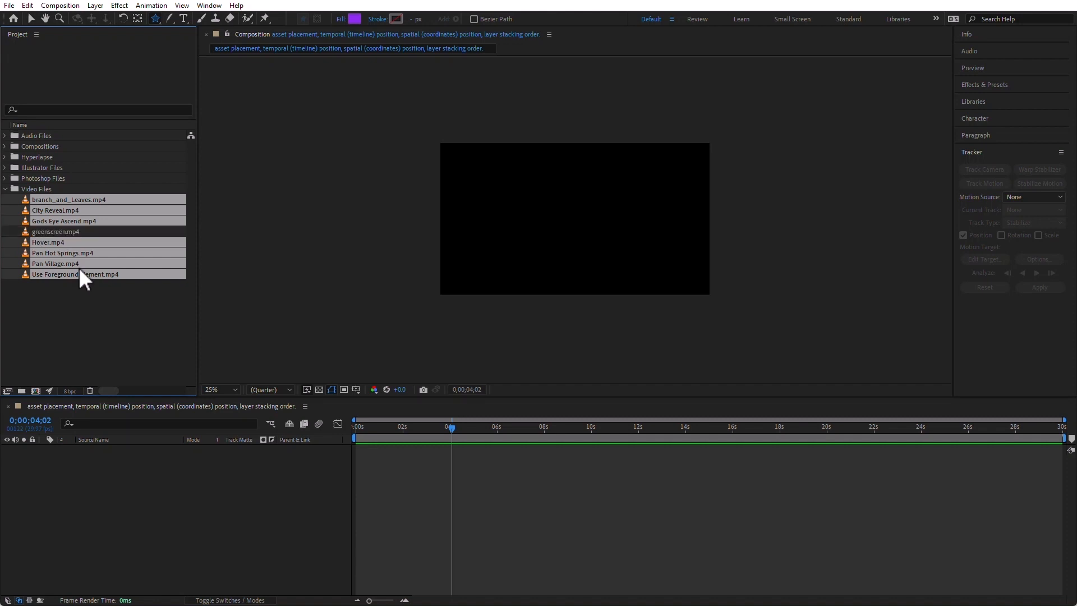
{"action": "left_click_drag", "start_coordinate": [28, 274], "coordinate": [112, 498]}
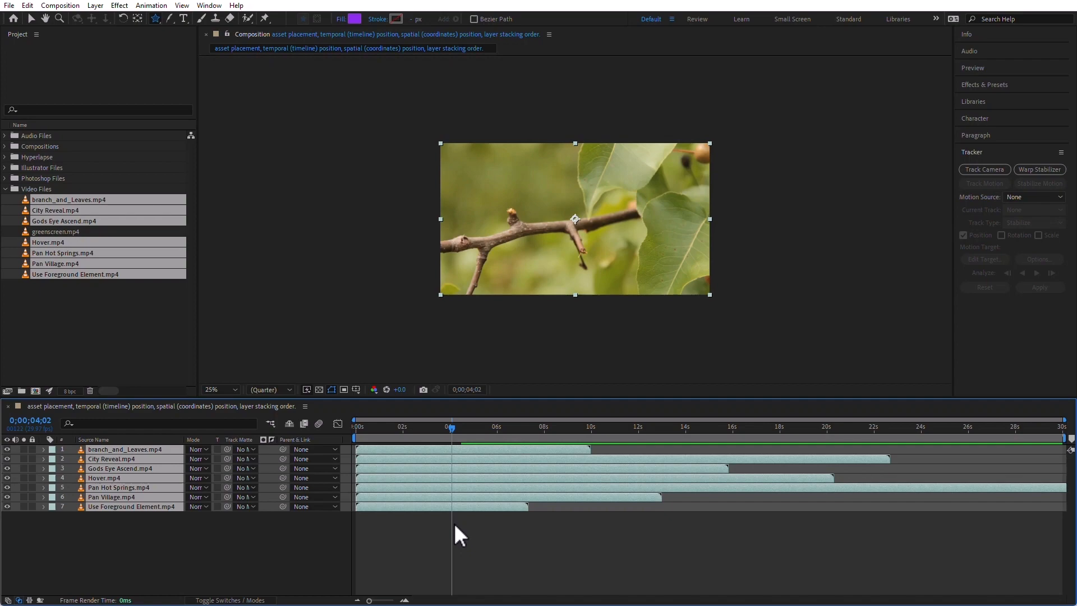
{"action": "left_click_drag", "start_coordinate": [455, 428], "coordinate": [520, 430]}
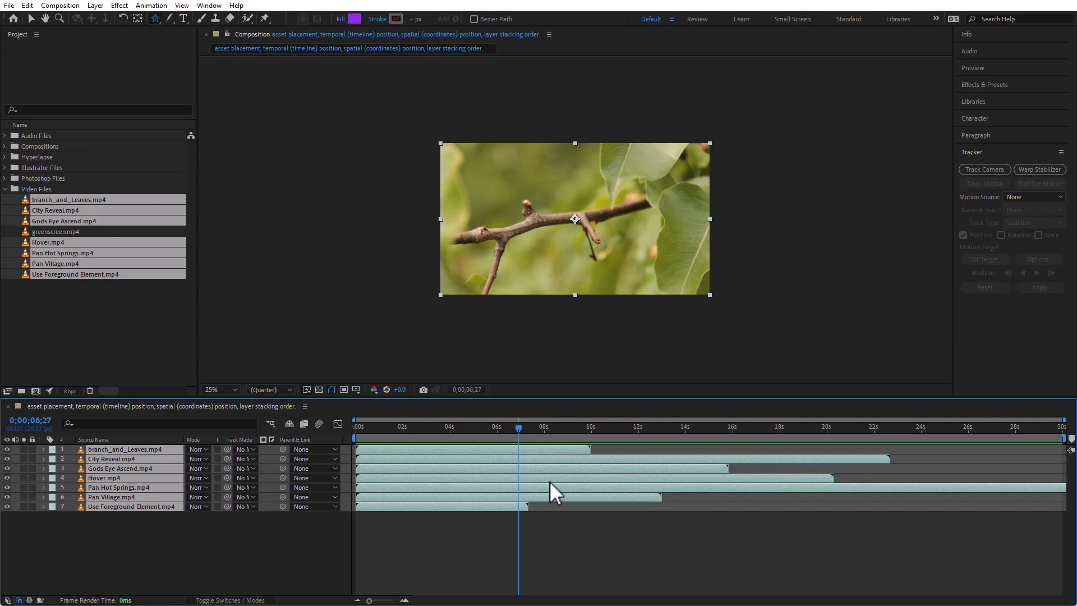
{"action": "key", "text": "alt+bracketright"}
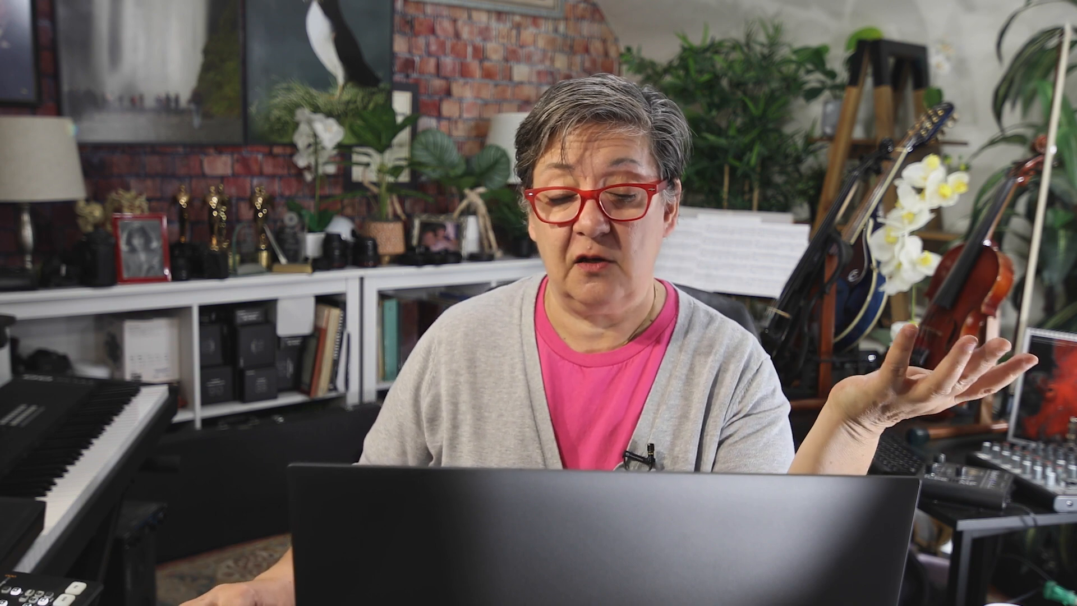
Trim the in points of all seven layers at 0;00;03;03 and delete the layers
{"action": "left_click", "coordinate": [470, 427]}
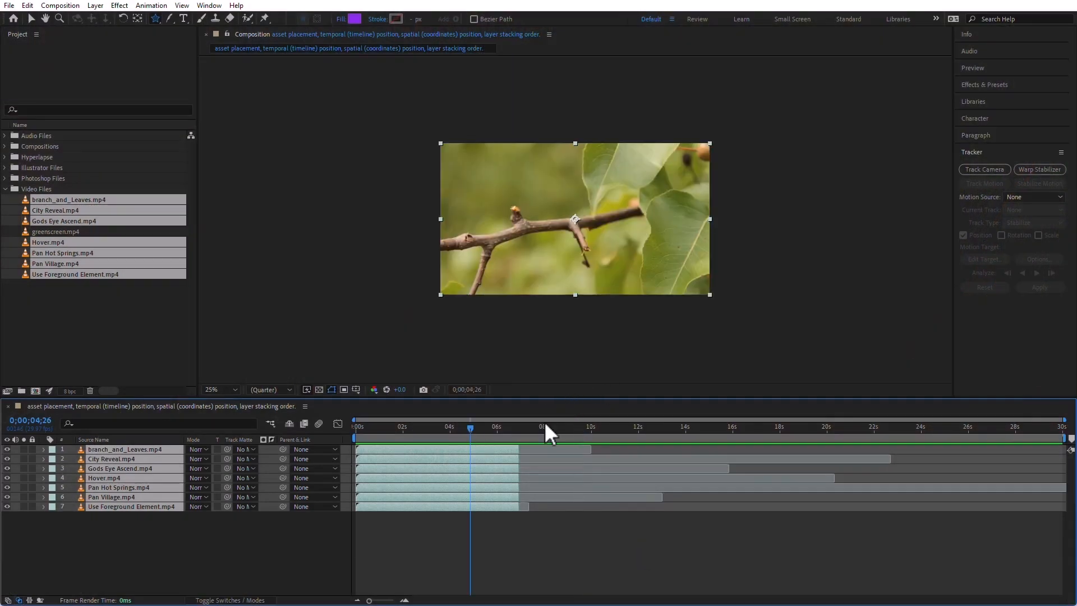
{"action": "left_click_drag", "start_coordinate": [592, 431], "coordinate": [515, 428]}
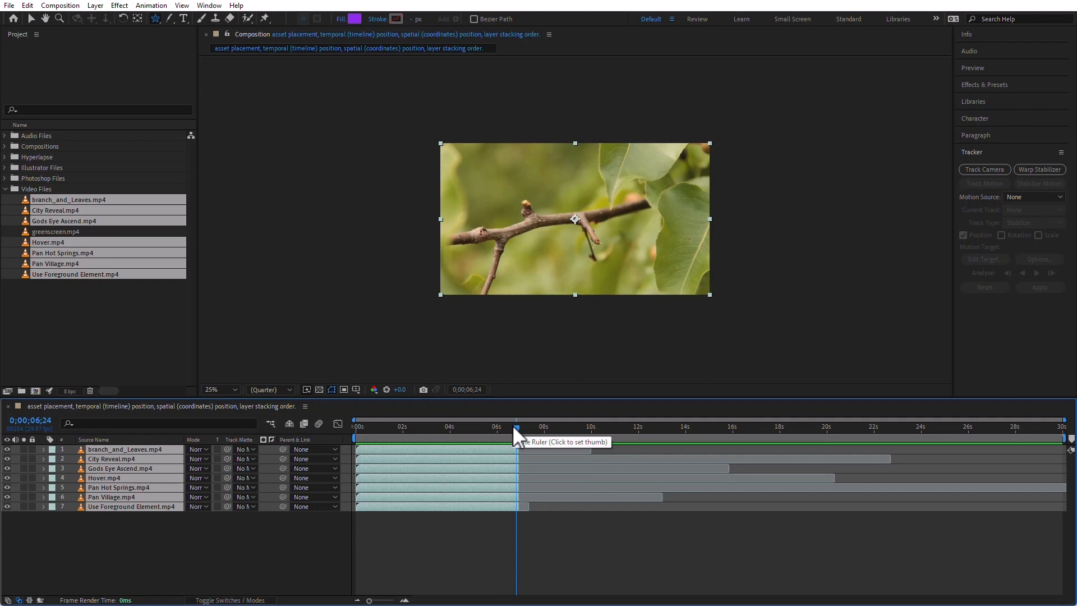
{"action": "left_click", "coordinate": [429, 428]}
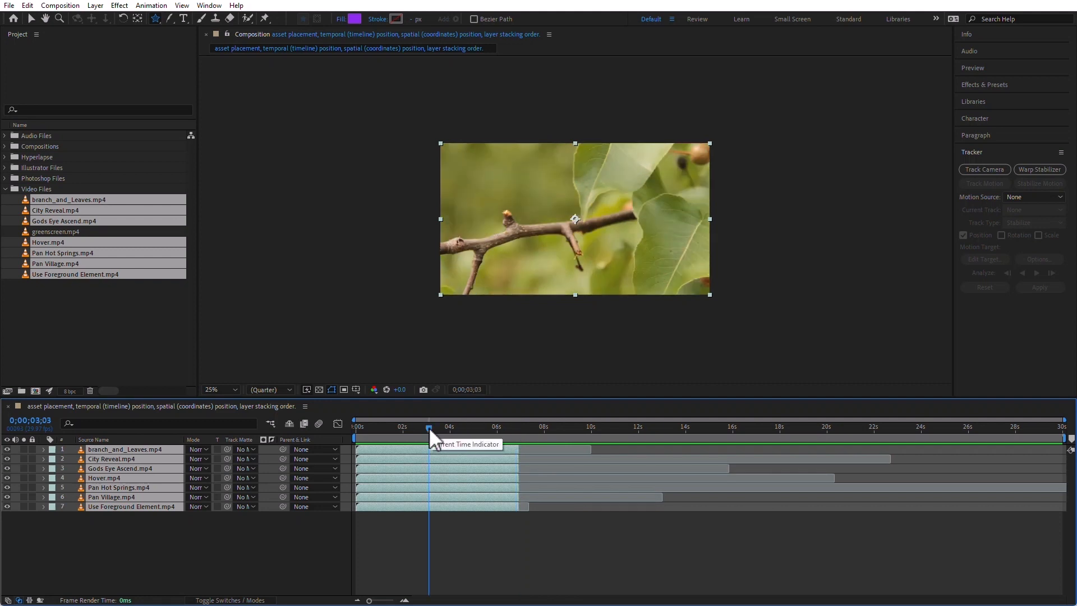
{"action": "key", "text": "alt+bracketleft"}
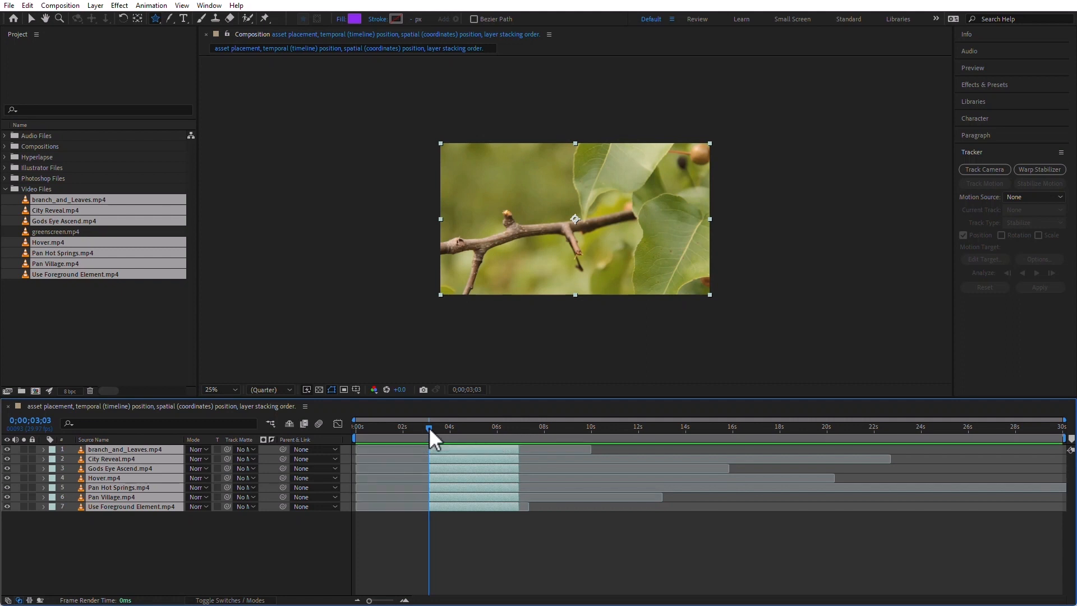
{"action": "left_click", "coordinate": [527, 519]}
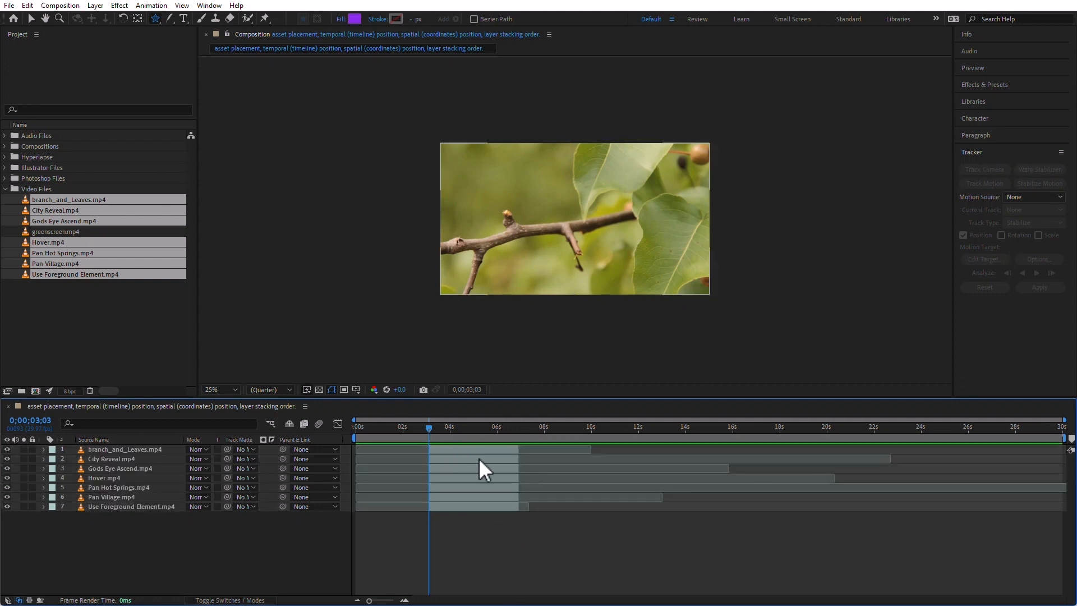
{"action": "left_click_drag", "start_coordinate": [433, 427], "coordinate": [486, 435]}
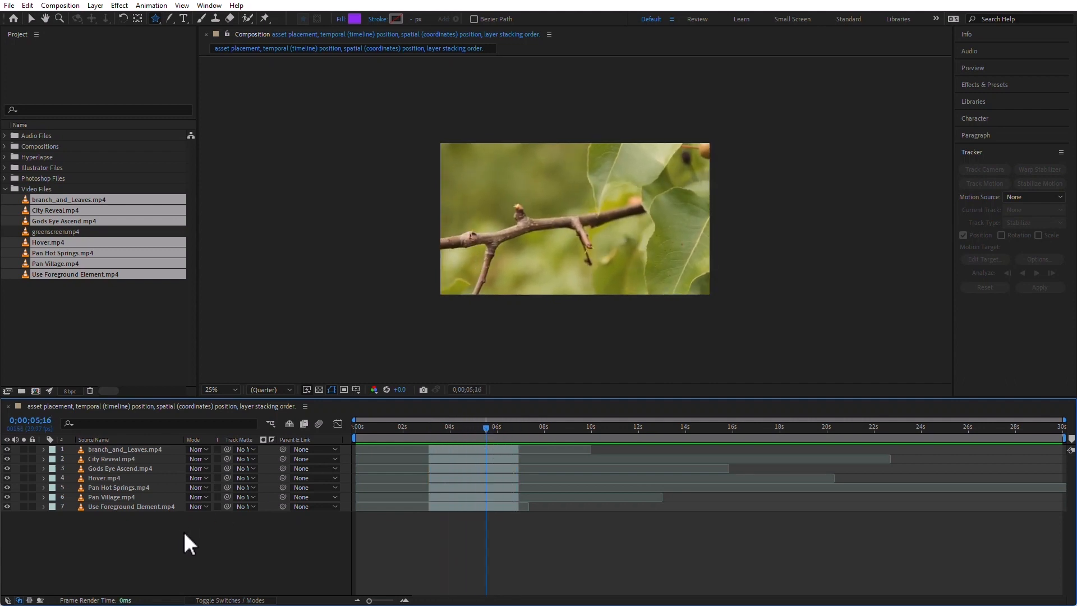
{"action": "left_click_drag", "start_coordinate": [184, 530], "coordinate": [105, 438]}
{"action": "key", "text": "Delete"}
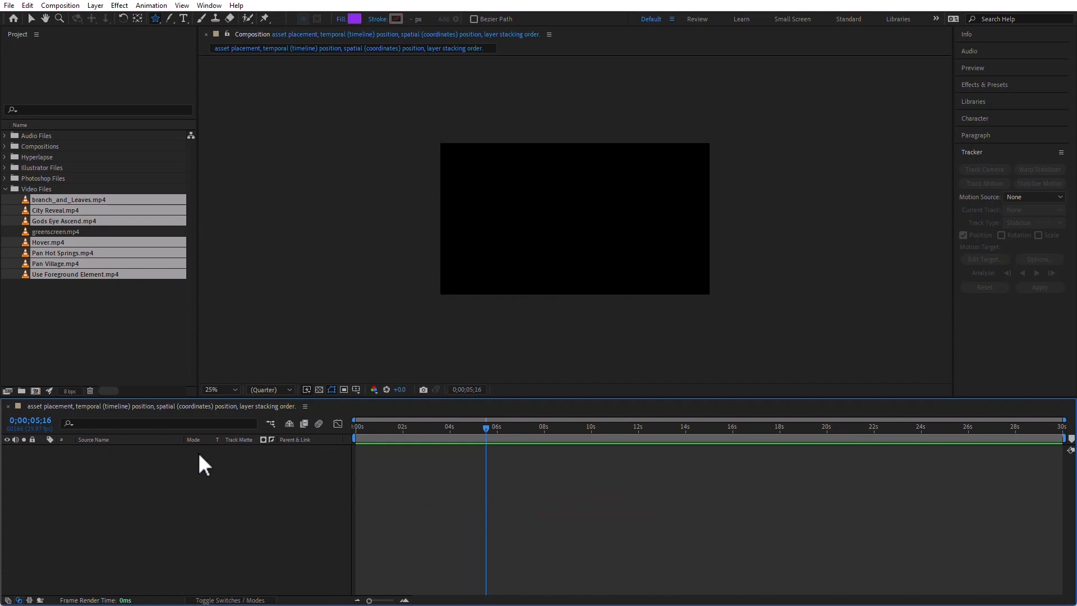
Add branch_and_Leaves.mp4 as a layer and trim it in the Layer viewer to in point 0;00;03;18 and out point 0;00;05;06
{"action": "left_click", "coordinate": [75, 358]}
{"action": "left_click_drag", "start_coordinate": [27, 200], "coordinate": [452, 570]}
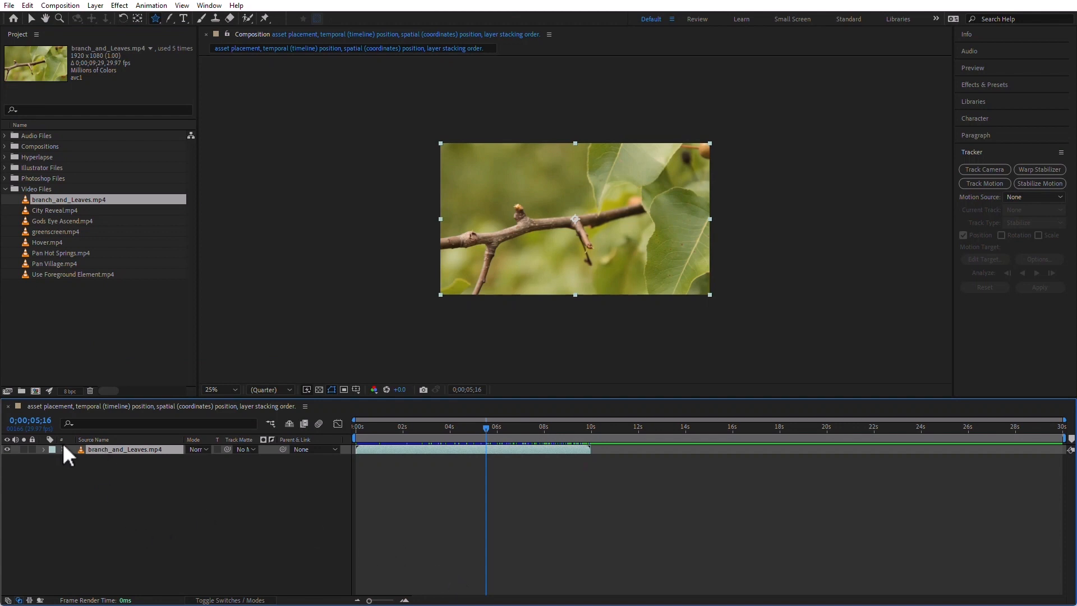
{"action": "double_click", "coordinate": [81, 449]}
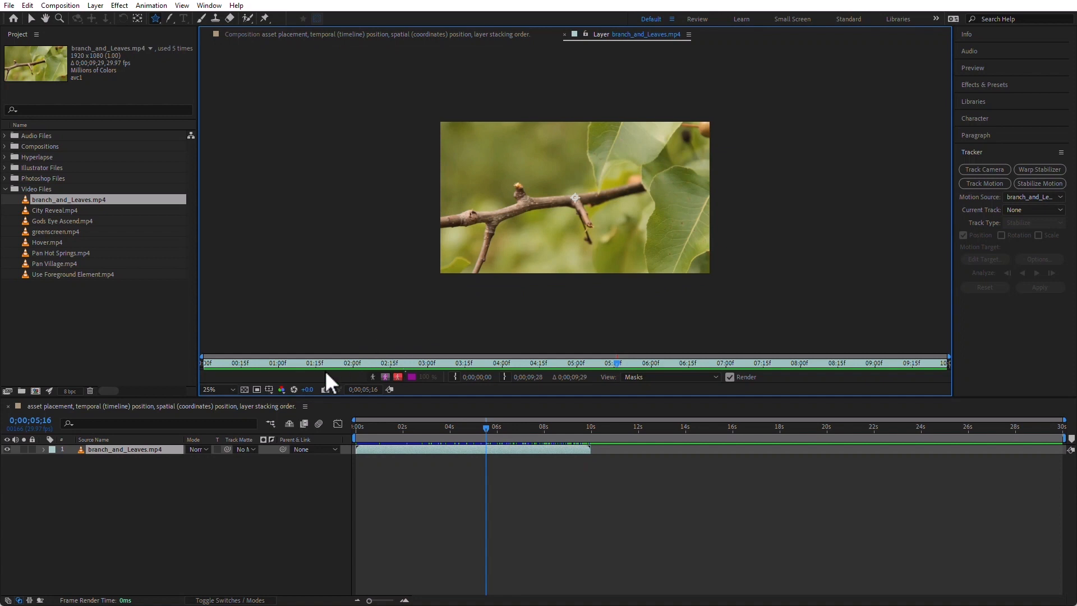
{"action": "mouse_move", "coordinate": [308, 362]}
{"action": "left_mouse_down"}
{"action": "mouse_move", "coordinate": [493, 362]}
{"action": "mouse_move", "coordinate": [433, 365]}
{"action": "mouse_move", "coordinate": [486, 364]}
{"action": "mouse_move", "coordinate": [472, 361]}
{"action": "left_mouse_up"}
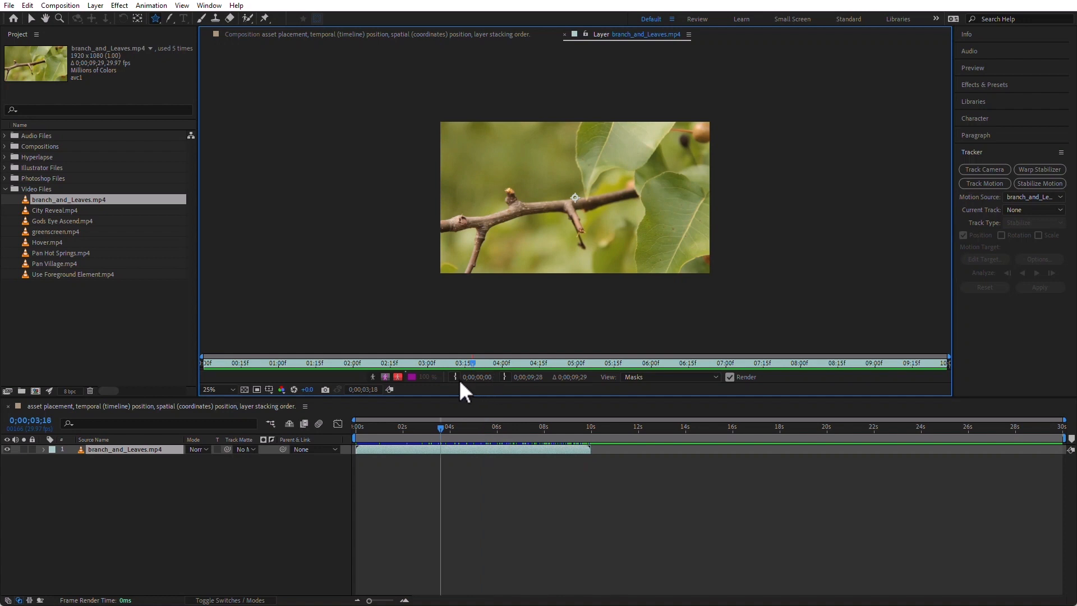
{"action": "left_click", "coordinate": [454, 377]}
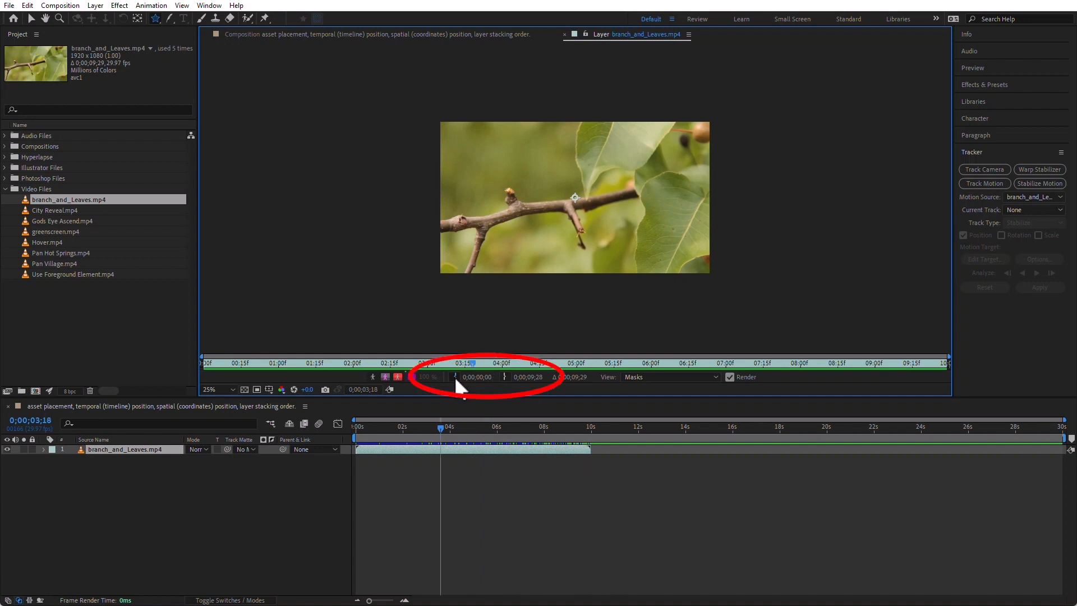
{"action": "left_click_drag", "start_coordinate": [475, 362], "coordinate": [592, 363]}
{"action": "left_click", "coordinate": [505, 377]}
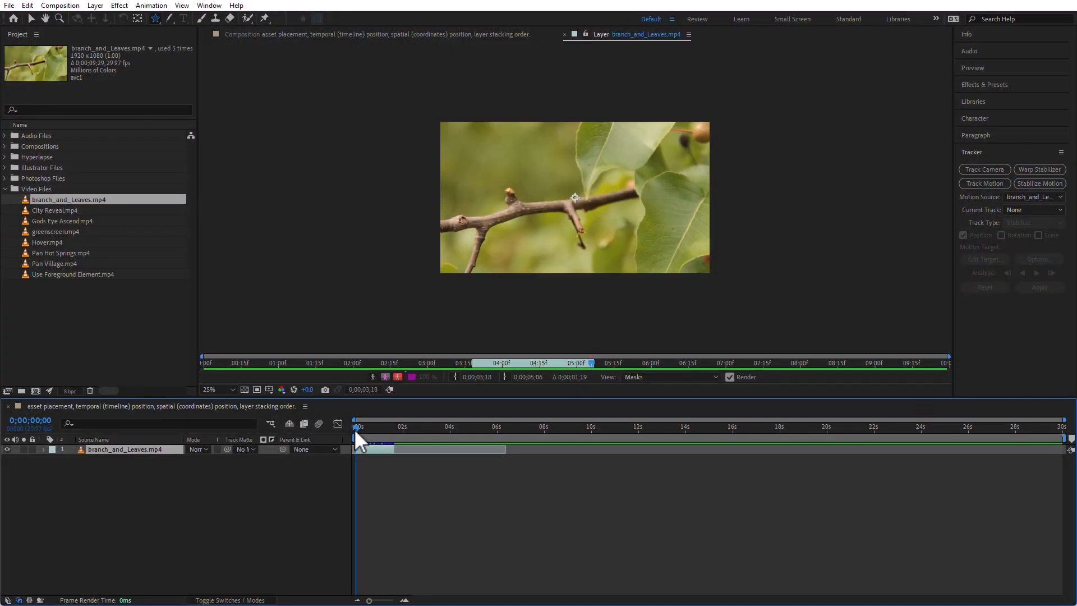
Move the composition's current time to 0;00;09;28
{"action": "left_click_drag", "start_coordinate": [357, 428], "coordinate": [590, 428]}
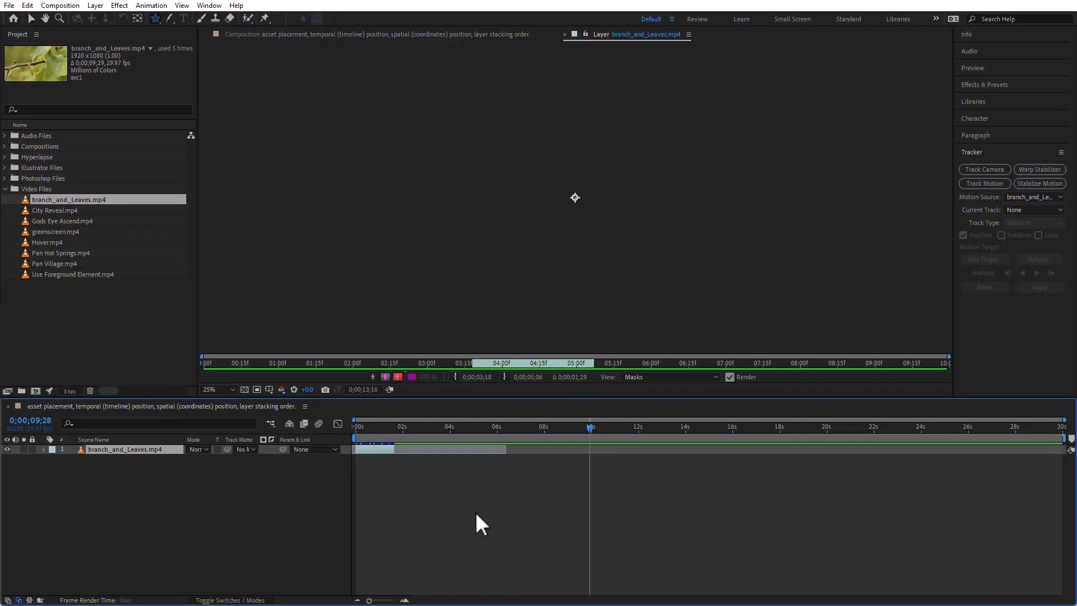